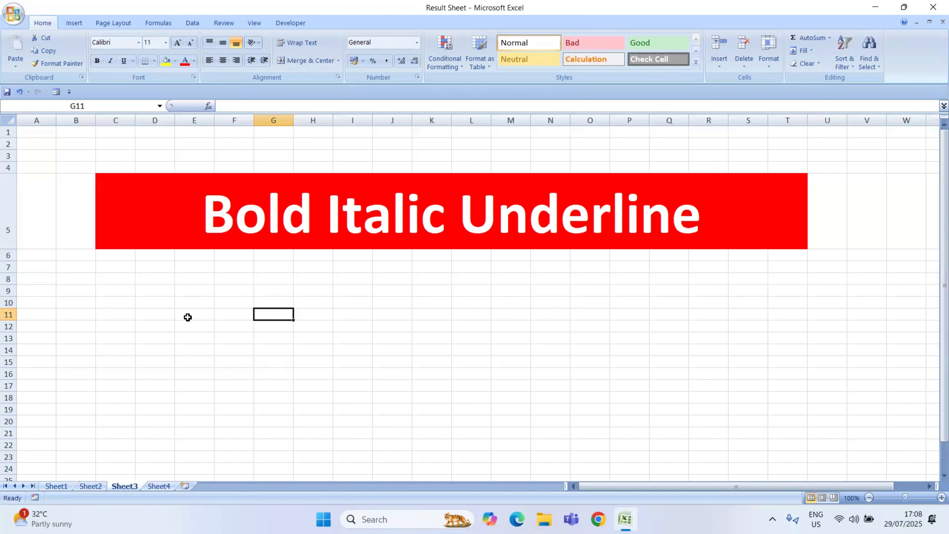
pyautogui.doubleClick(192, 216)
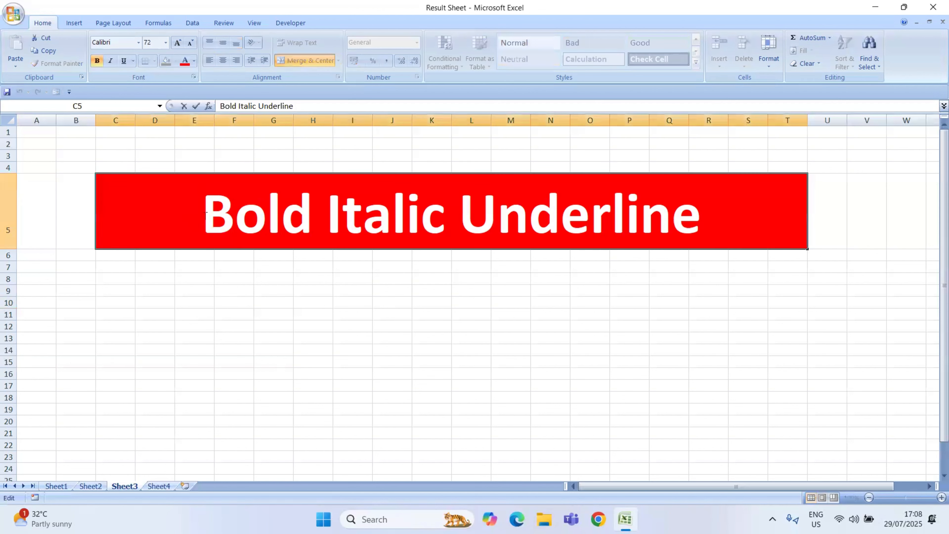
pyautogui.moveTo(207, 212); pyautogui.dragTo(702, 226)
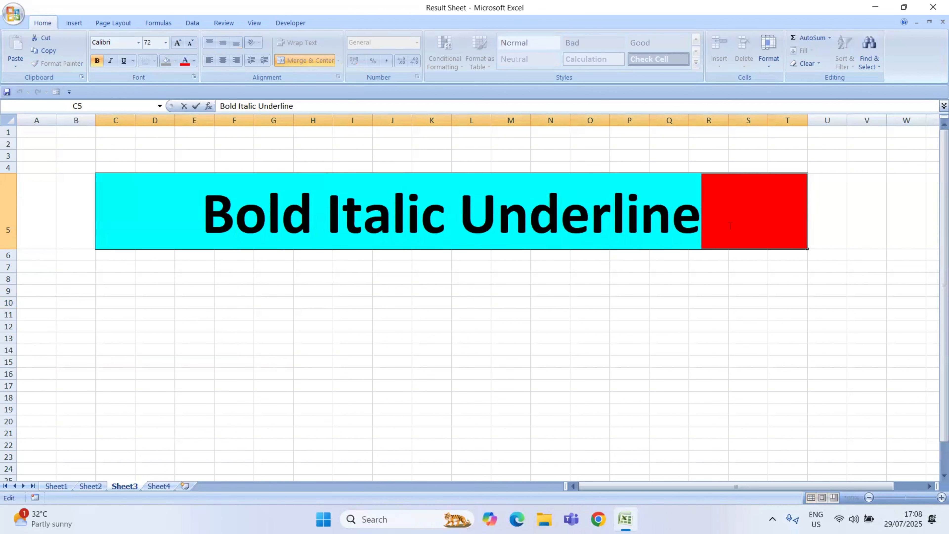
pyautogui.click(230, 333)
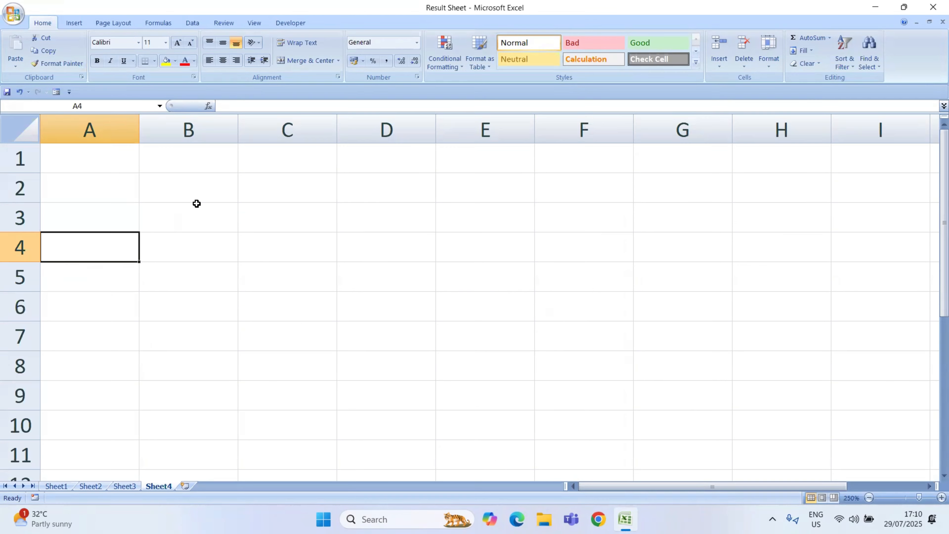
pyautogui.moveTo(184, 259); pyautogui.dragTo(361, 365)
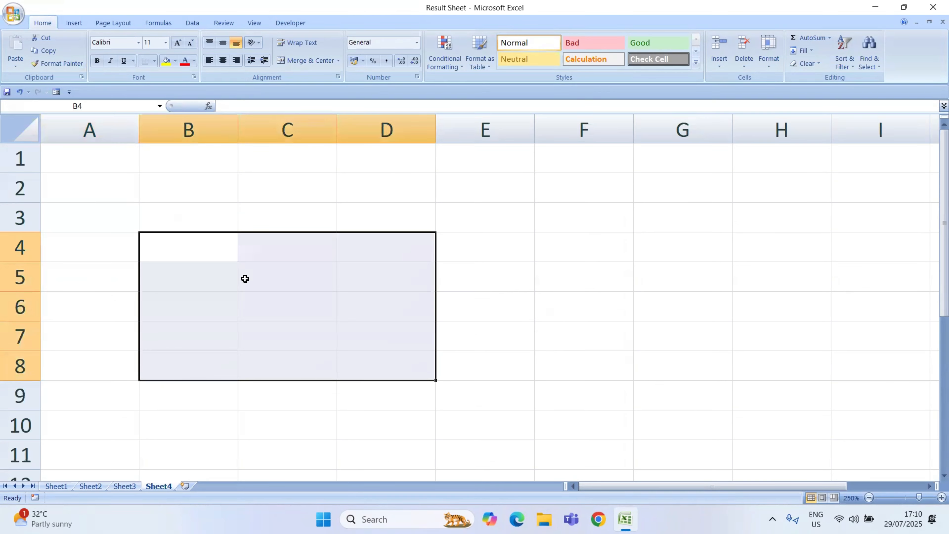
pyautogui.click(559, 344)
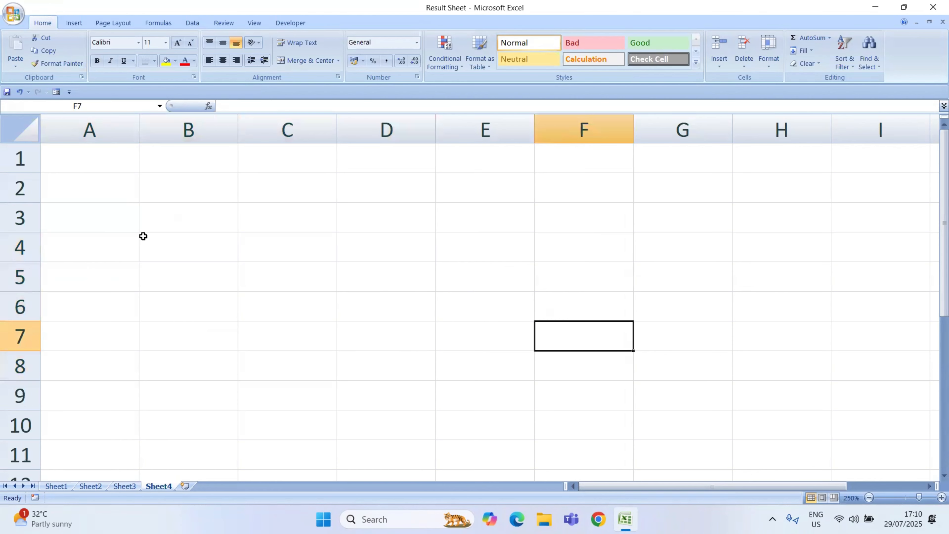
pyautogui.moveTo(143, 237); pyautogui.dragTo(545, 391)
pyautogui.click(304, 437)
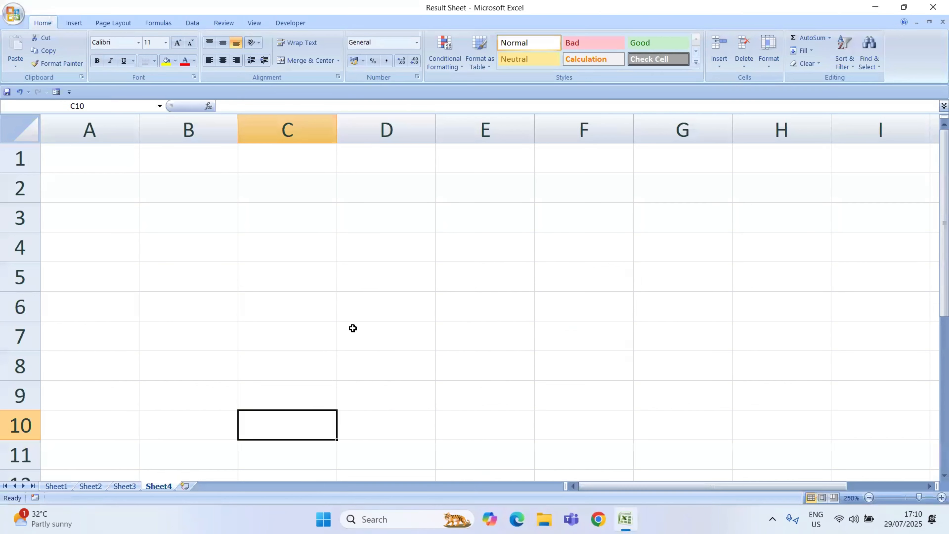
# Step: Enter the column headings Serial No, Name and Quantity in cells A5 to C5
pyautogui.click(78, 282)
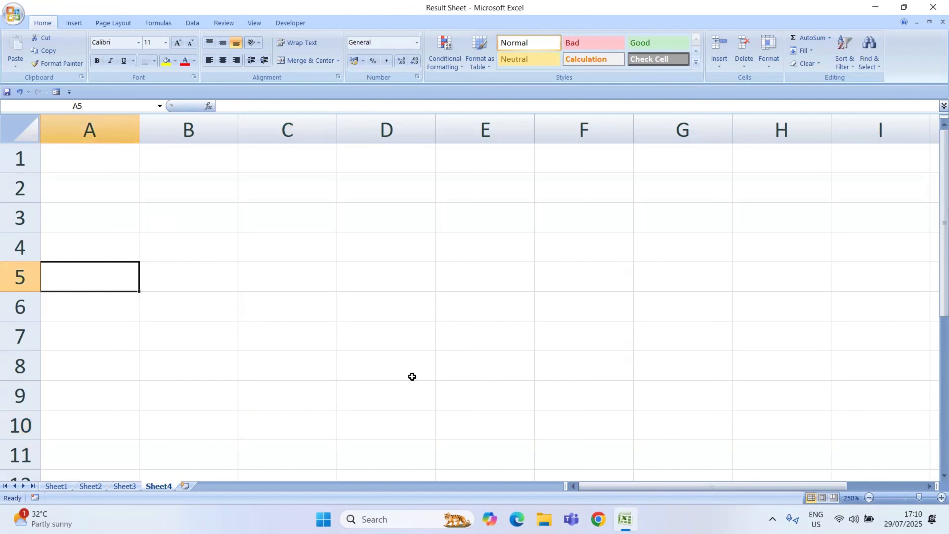
pyautogui.write('Seri')
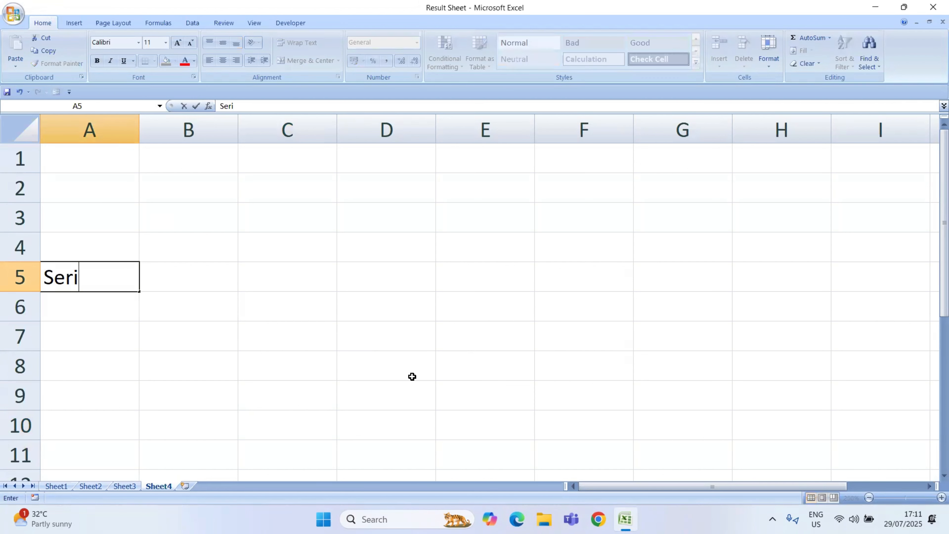
pyautogui.write('al No')
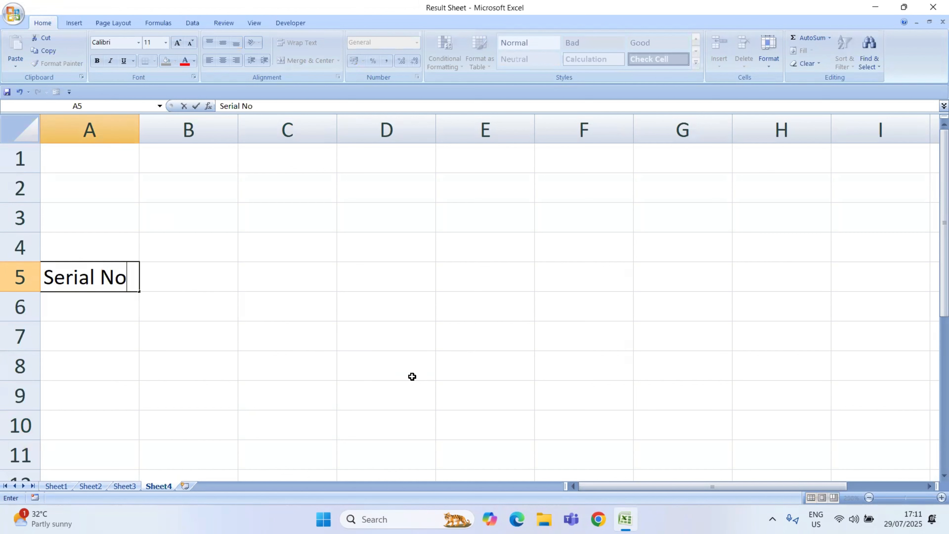
pyautogui.press('Tab')
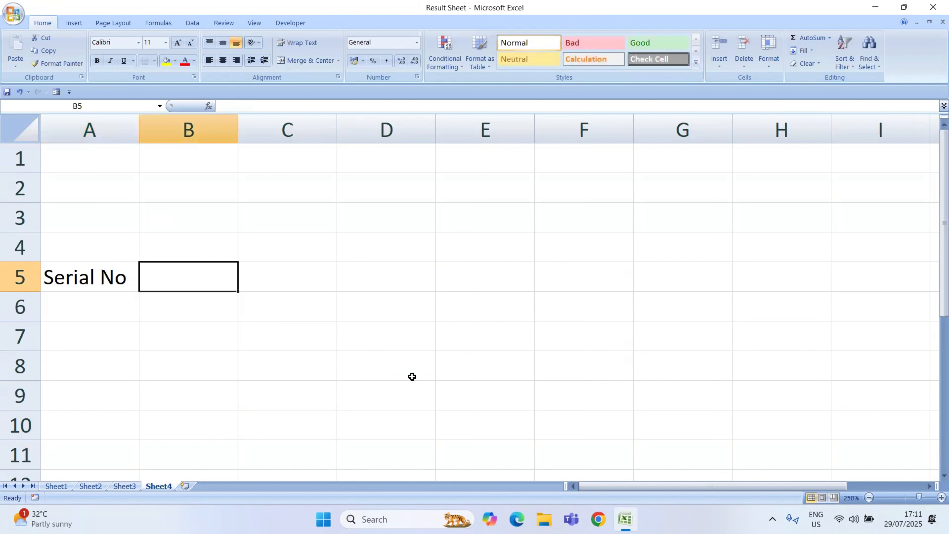
pyautogui.write('Name')
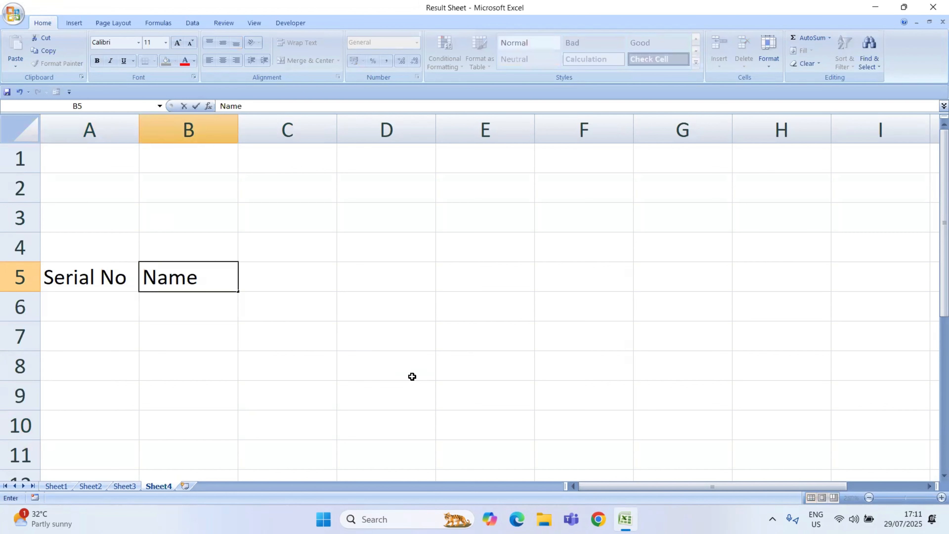
pyautogui.press('Tab')
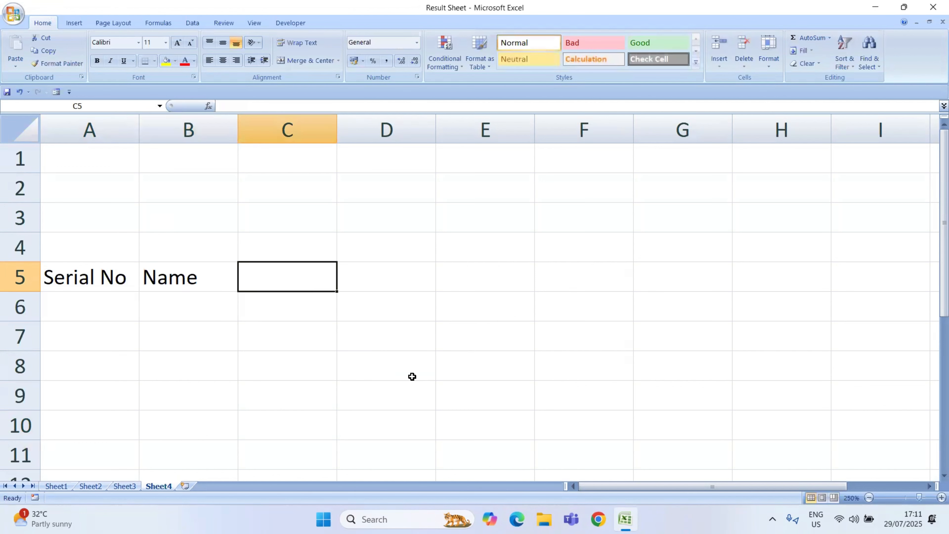
pyautogui.write('Quan')
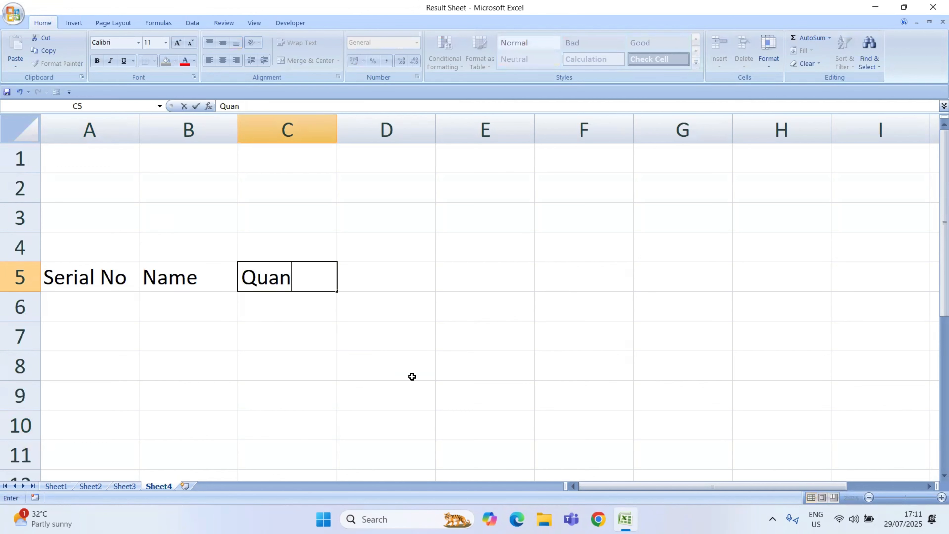
pyautogui.write('tity')
pyautogui.press('Tab')
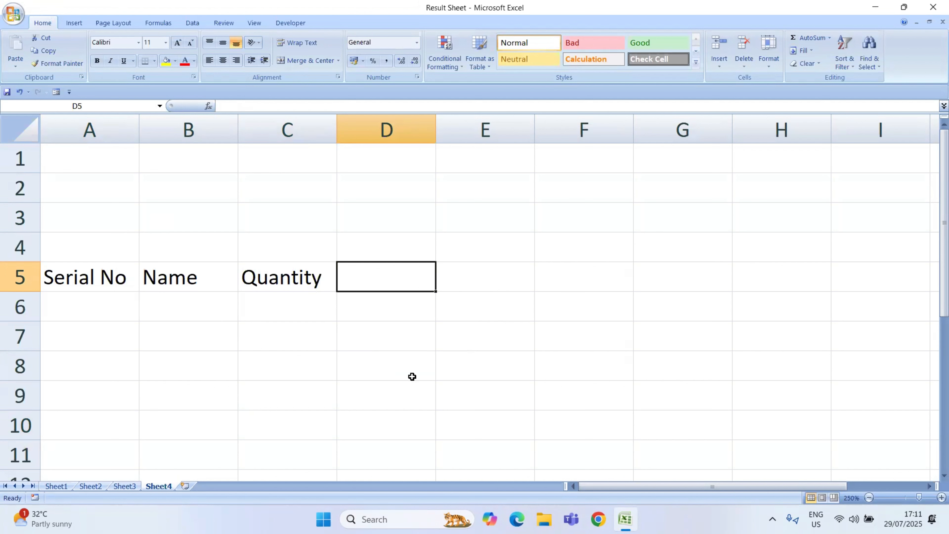
# Step: Add the column headings Amount in D5 and Remarks in E5
pyautogui.write('Aom')
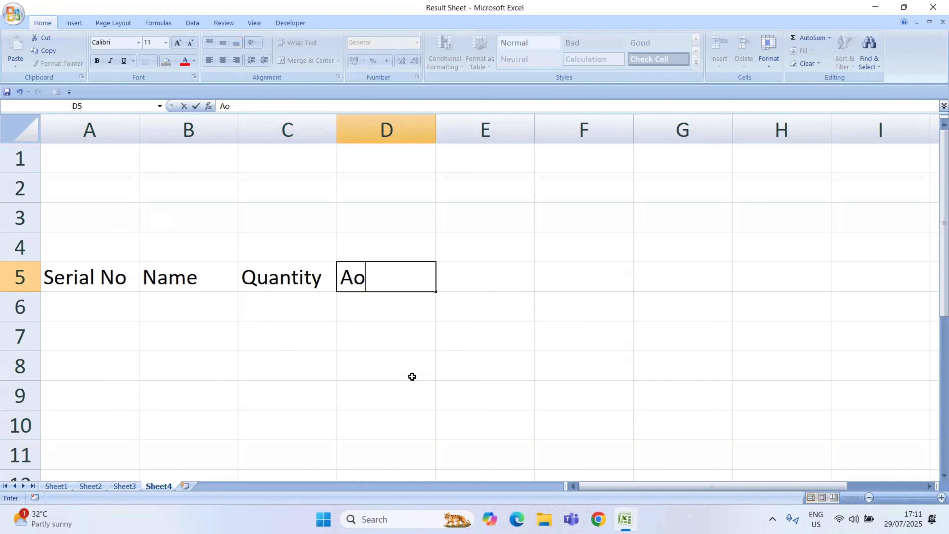
pyautogui.press('BackSpace')
pyautogui.press('BackSpace')
pyautogui.write('mount')
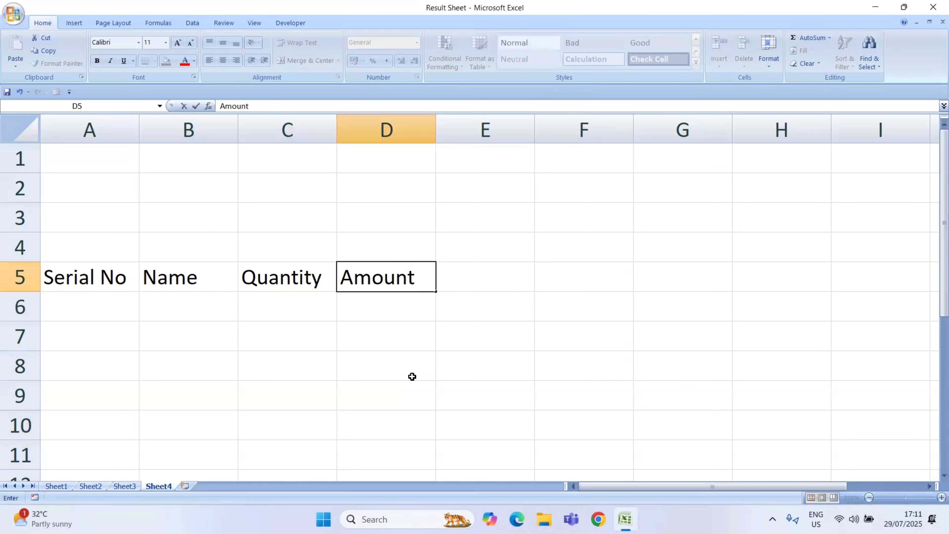
pyautogui.press('Tab')
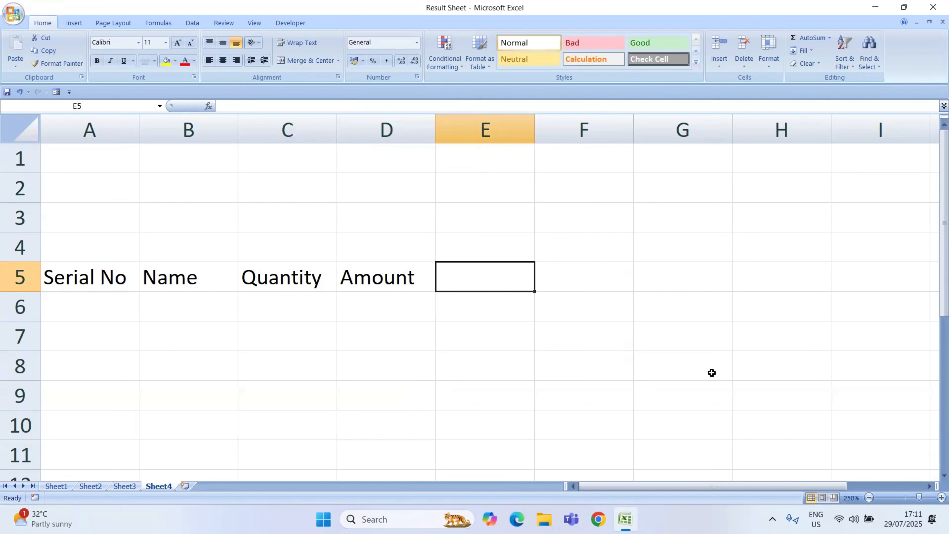
pyautogui.write('Remak')
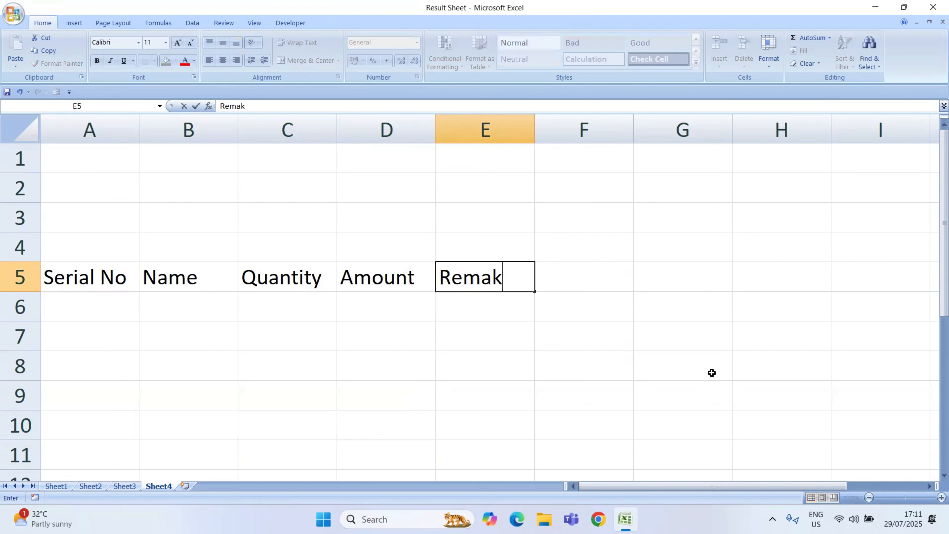
pyautogui.press('BackSpace')
pyautogui.write('rks')
pyautogui.press('Return')
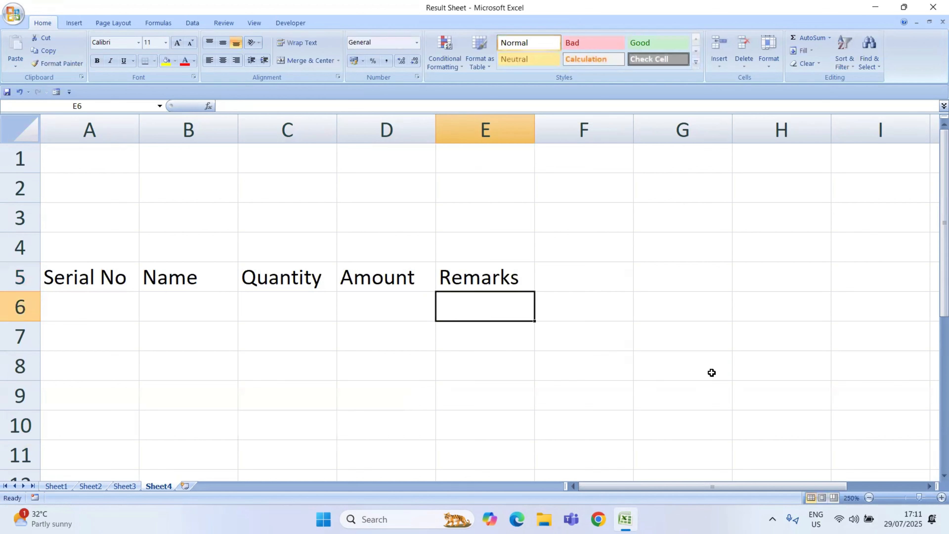
# Step: Fill the Serial No column with the numbers 1 to 5 in cells A6 to A10
pyautogui.click(74, 305)
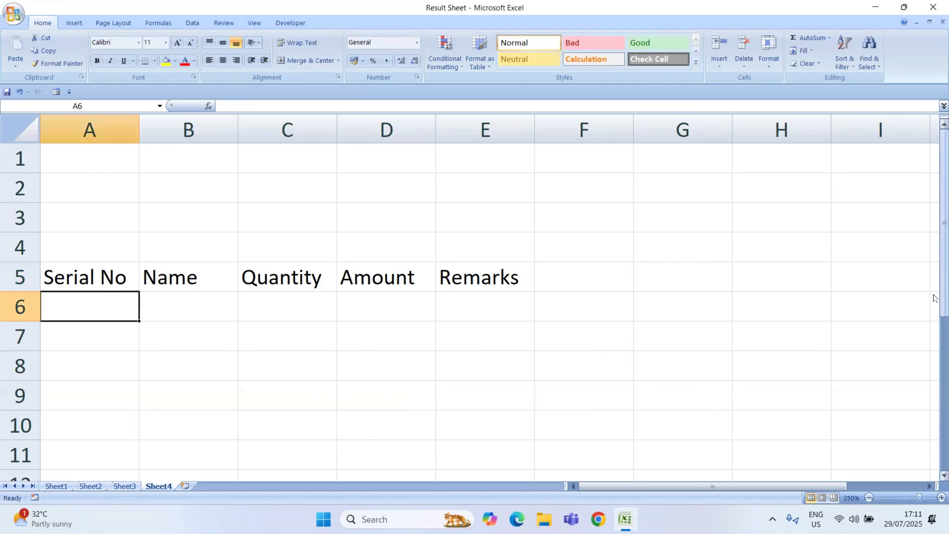
pyautogui.write('1')
pyautogui.press('Return')
pyautogui.write('2')
pyautogui.press('Return')
pyautogui.write('3')
pyautogui.press('Return')
pyautogui.write('4')
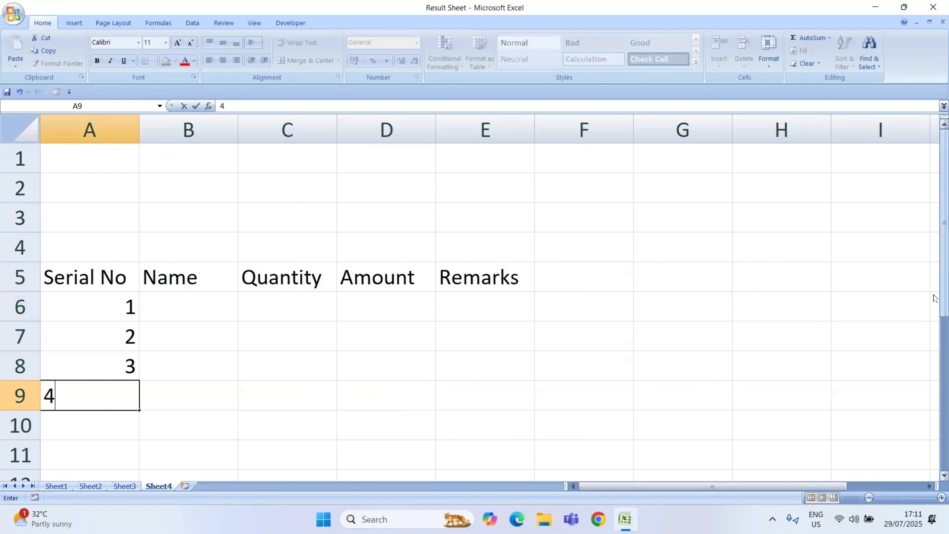
pyautogui.press('Return')
pyautogui.write('5')
pyautogui.press('Return')
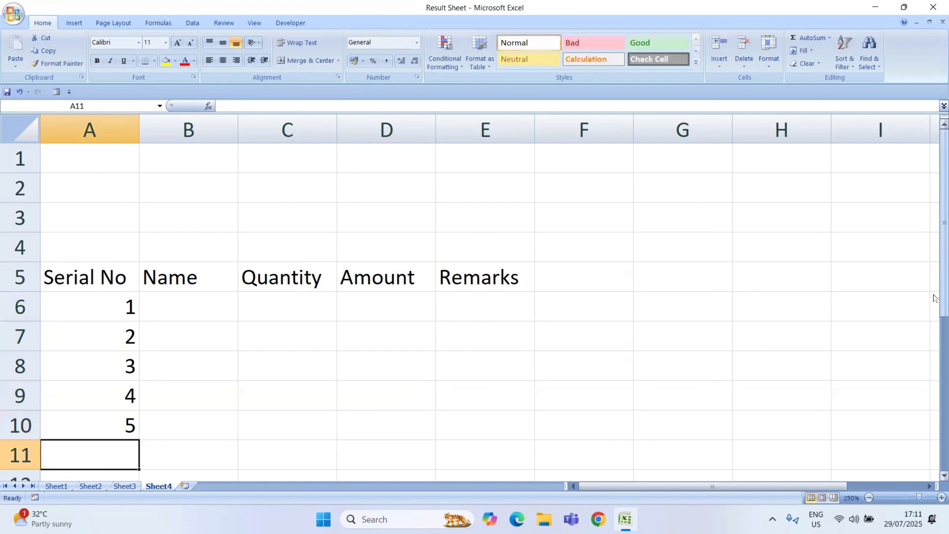
# Step: Enter the item names Monitor in B6 and CPU in B7
pyautogui.press('Right')
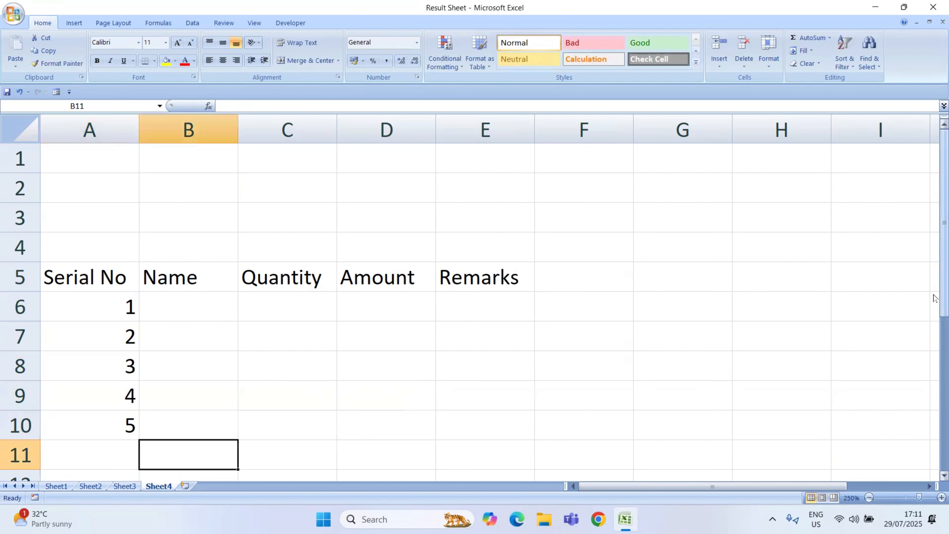
pyautogui.press('Up')
pyautogui.press('Up')
pyautogui.press('Up')
pyautogui.press('Up')
pyautogui.press('Up')
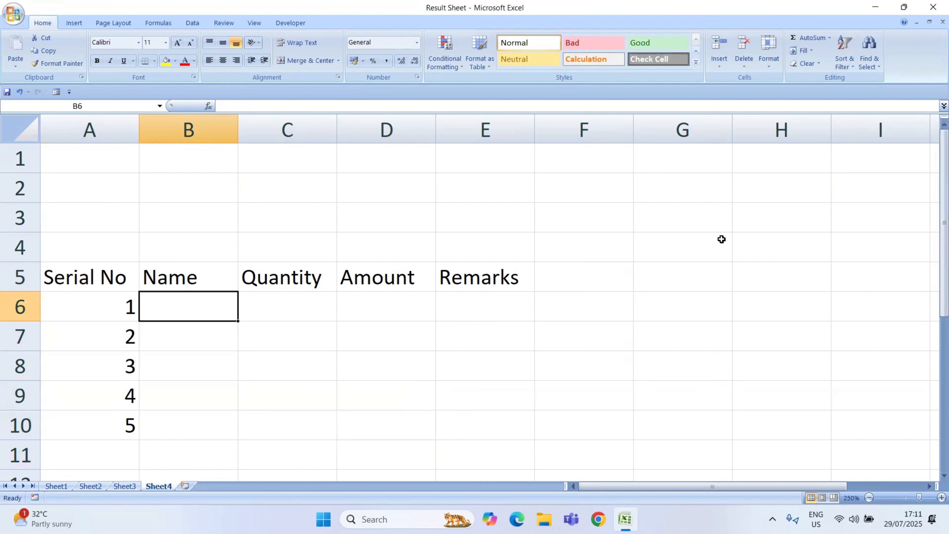
pyautogui.write('Moni')
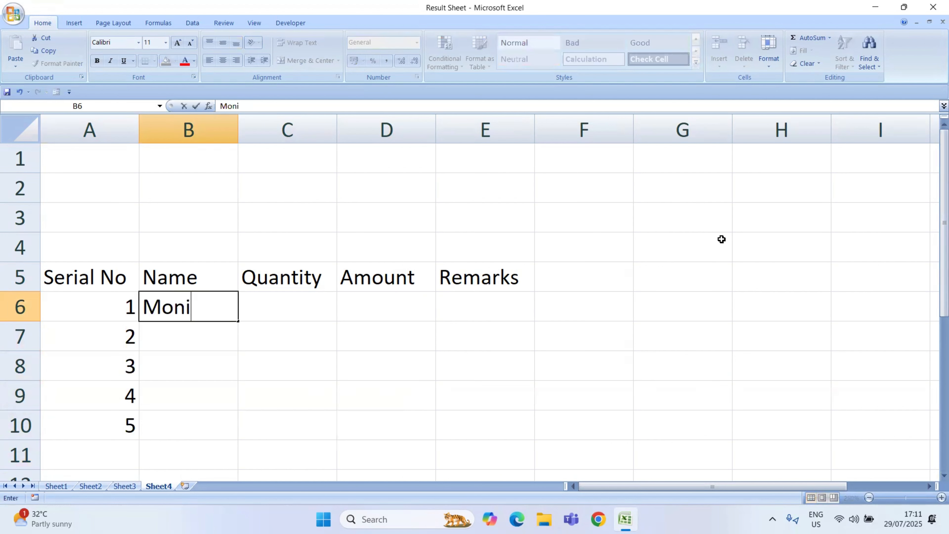
pyautogui.write('tor')
pyautogui.press('Return')
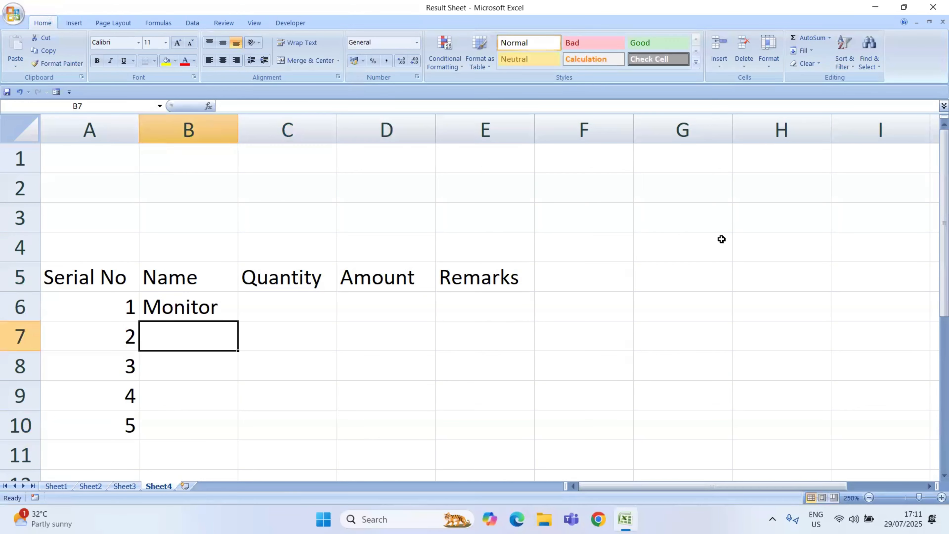
pyautogui.write('CP')
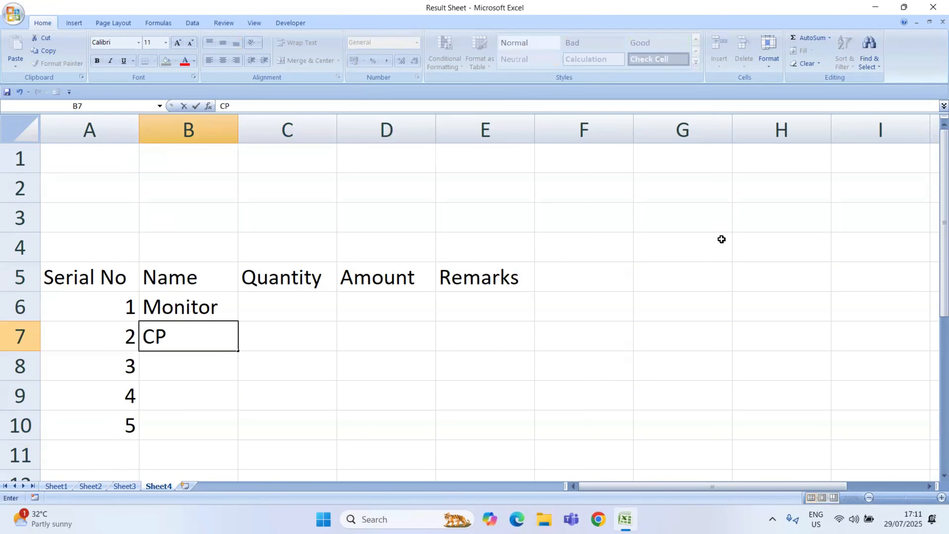
pyautogui.write('U')
pyautogui.press('Return')
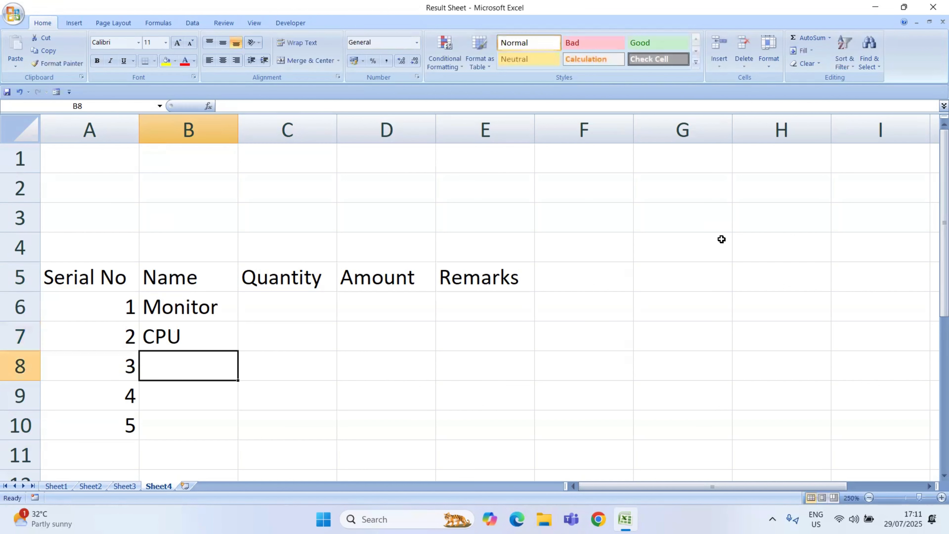
# Step: Enter the item names Keyboard, Mouse and Printer in cells B8 to B10
pyautogui.write('K')
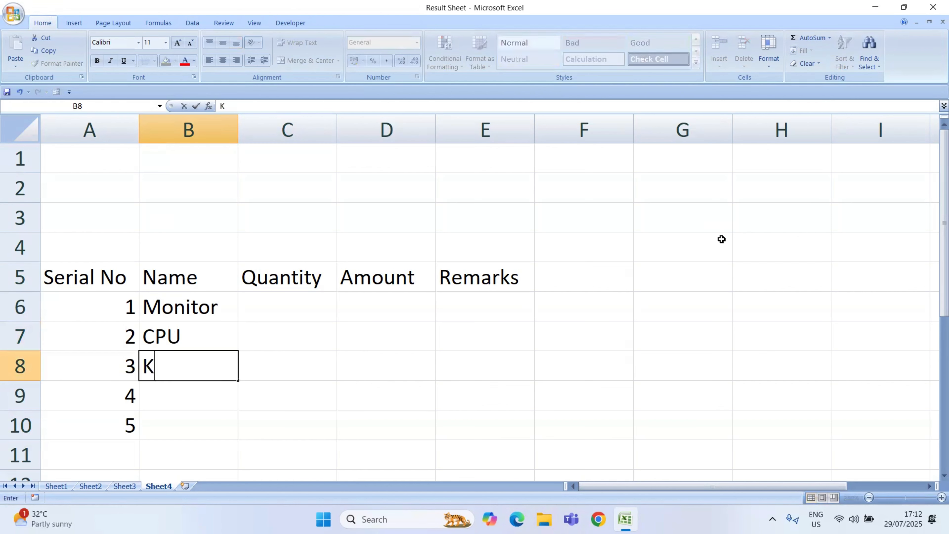
pyautogui.write('eyboard')
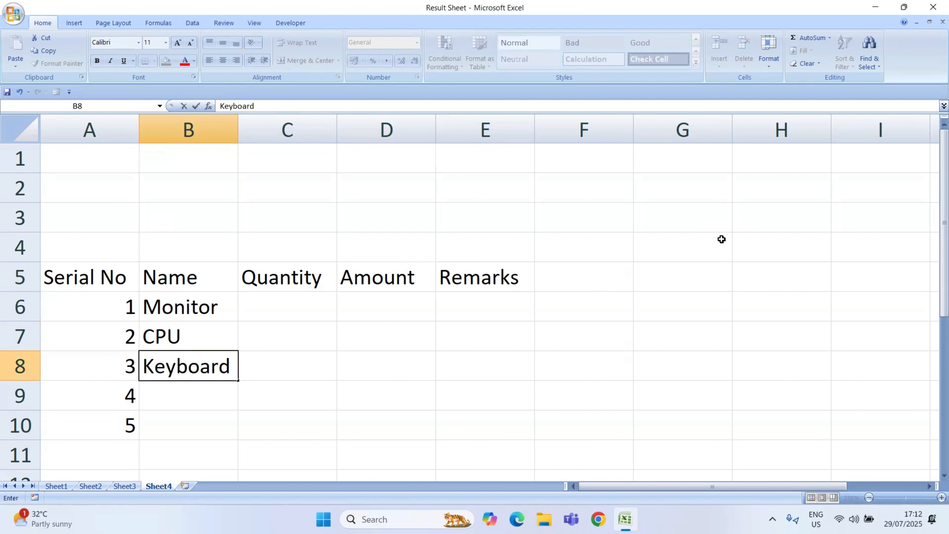
pyautogui.press('Return')
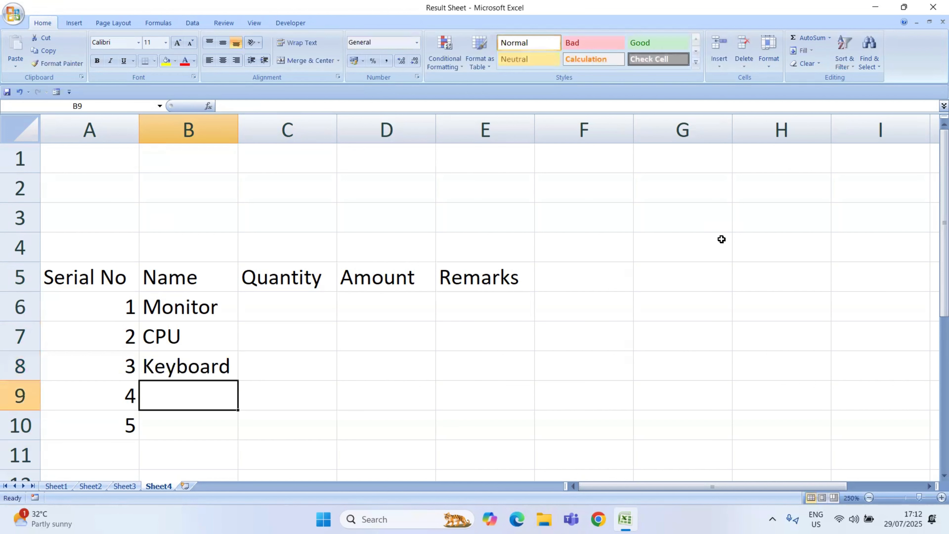
pyautogui.write('Mouse')
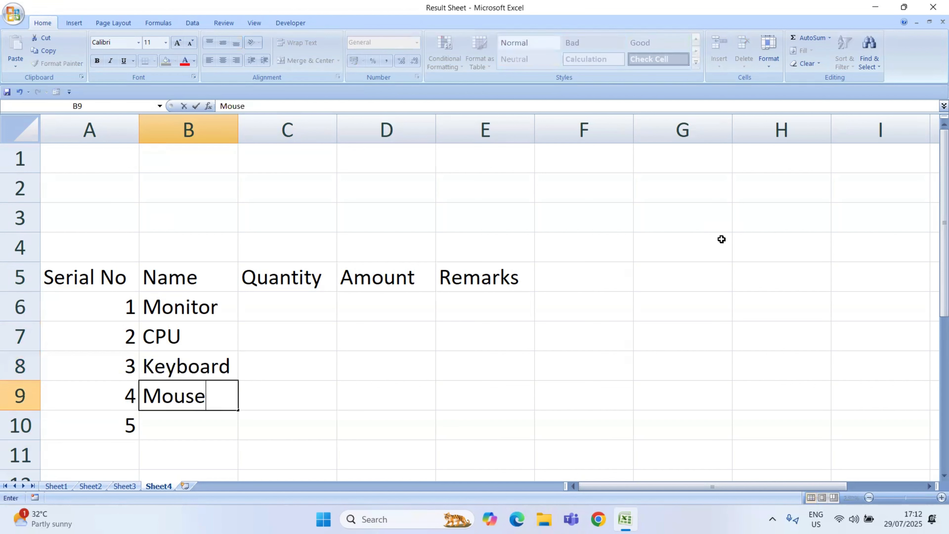
pyautogui.press('Return')
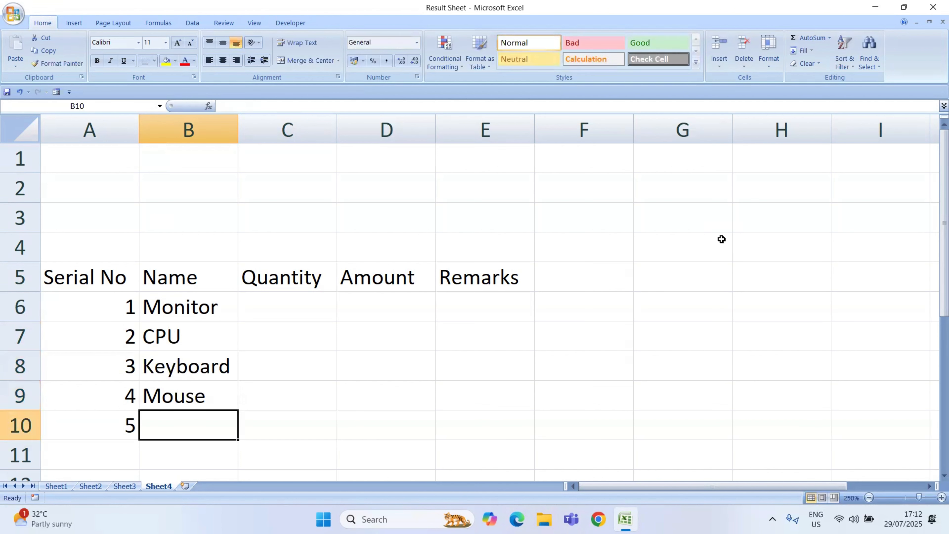
pyautogui.write('Prin')
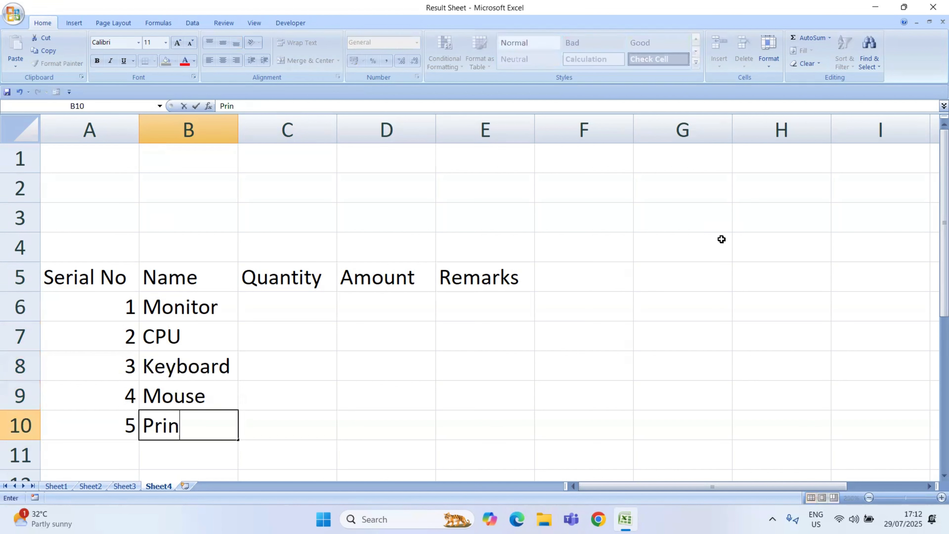
pyautogui.write('ter')
pyautogui.press('Tab')
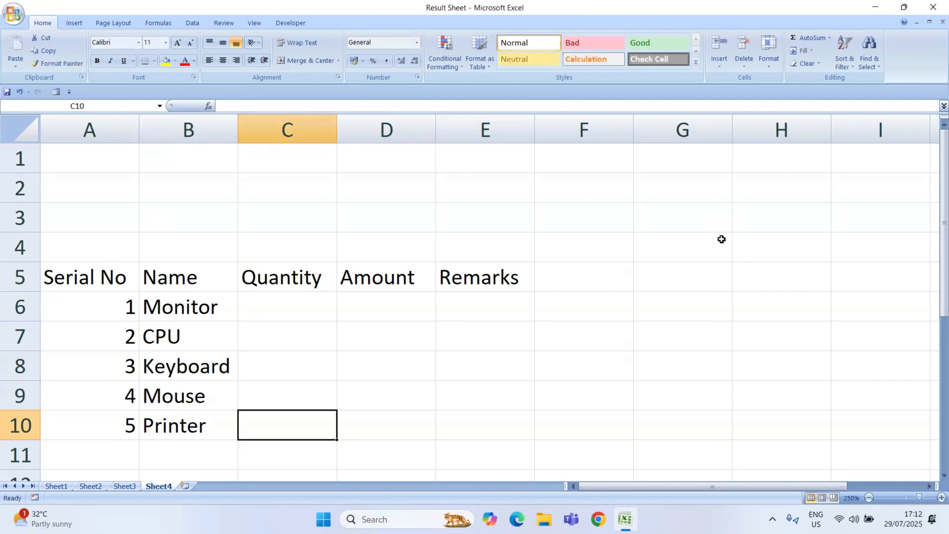
# Step: Fill the Quantity column with 1, 1, 2, 2 and 1 in cells C6 to C10
pyautogui.press('Up')
pyautogui.press('Up')
pyautogui.press('Up')
pyautogui.press('Up')
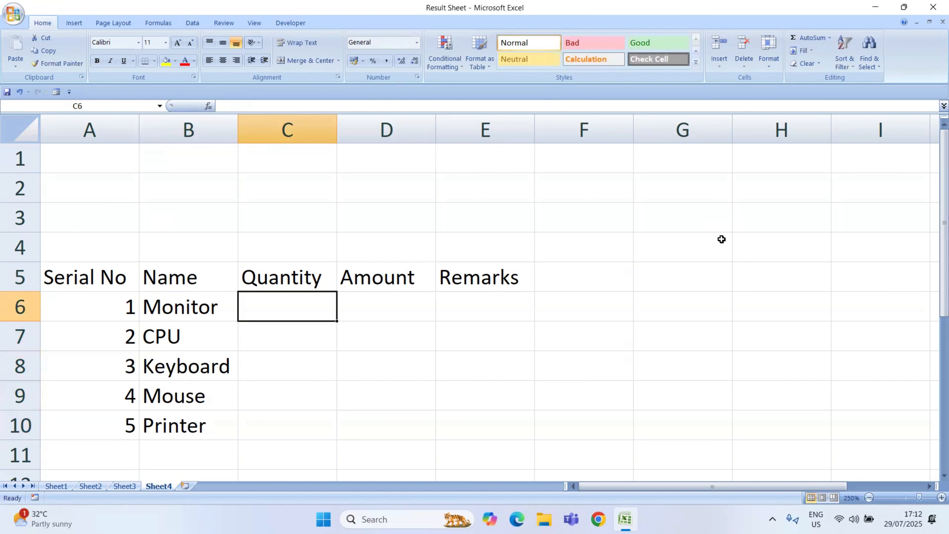
pyautogui.write('1')
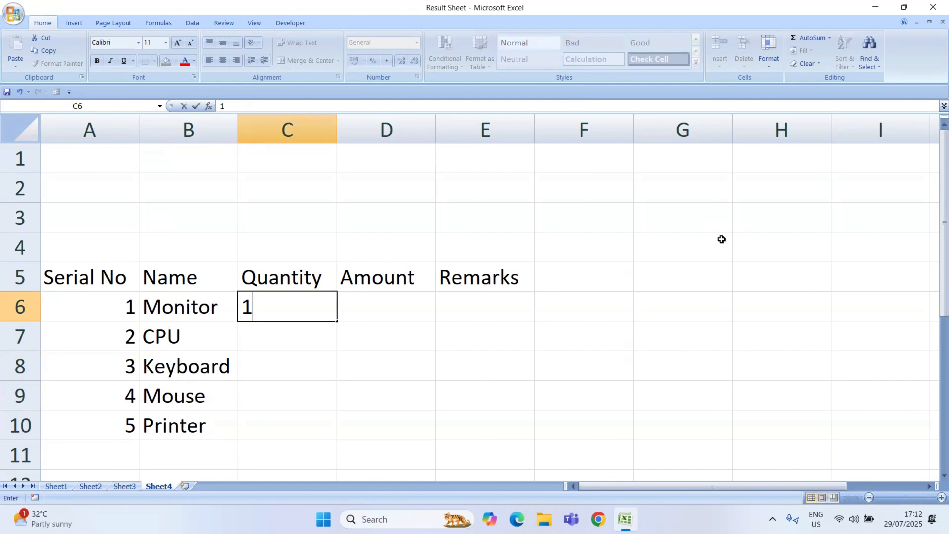
pyautogui.press('Return')
pyautogui.write('1')
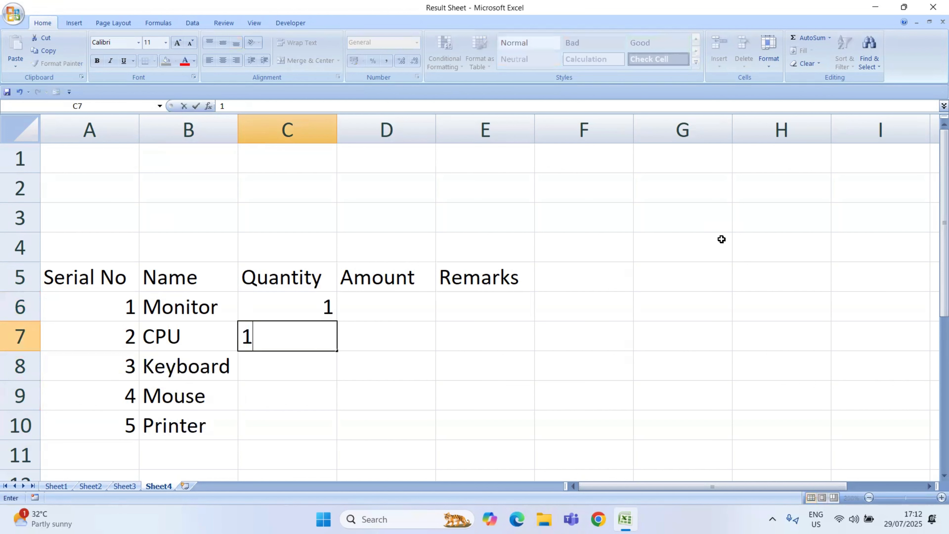
pyautogui.press('Return')
pyautogui.write('2')
pyautogui.press('Return')
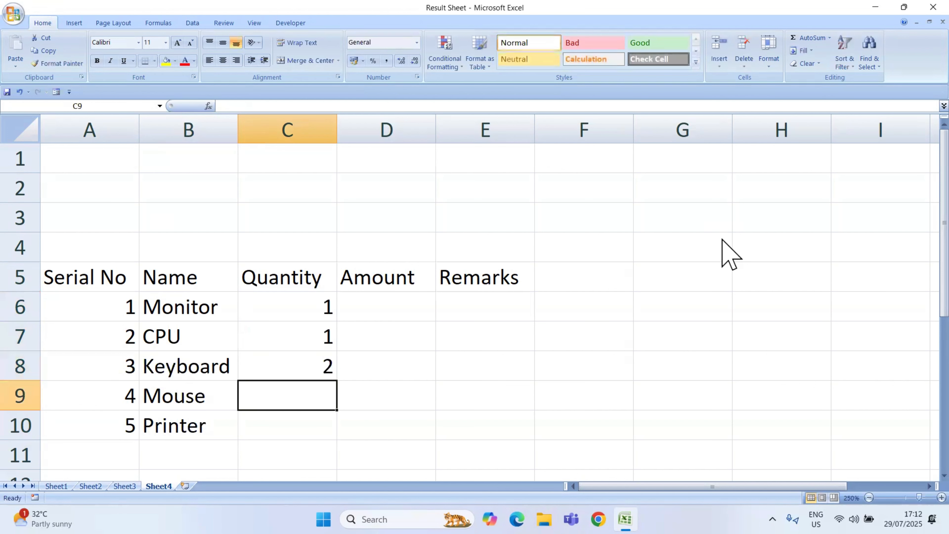
pyautogui.write('2')
pyautogui.press('Return')
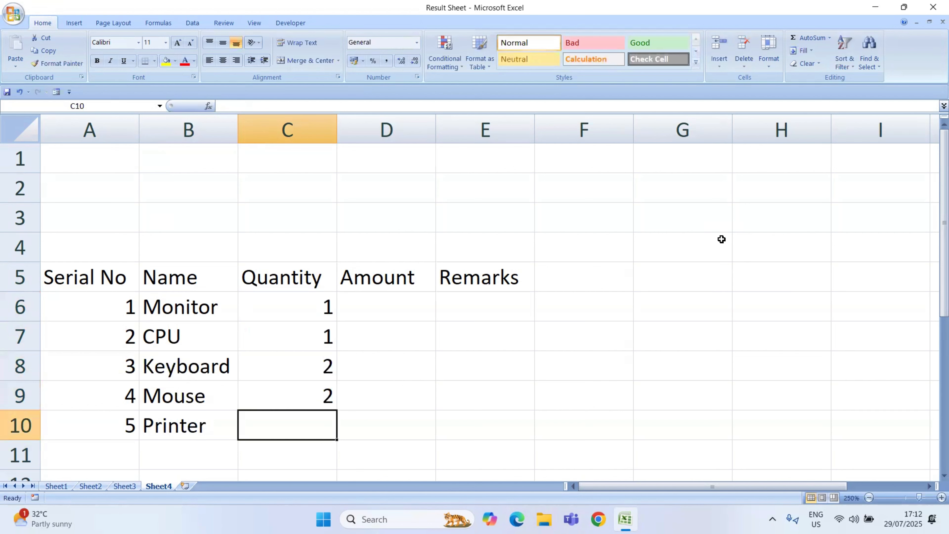
pyautogui.write('1')
pyautogui.press('Return')
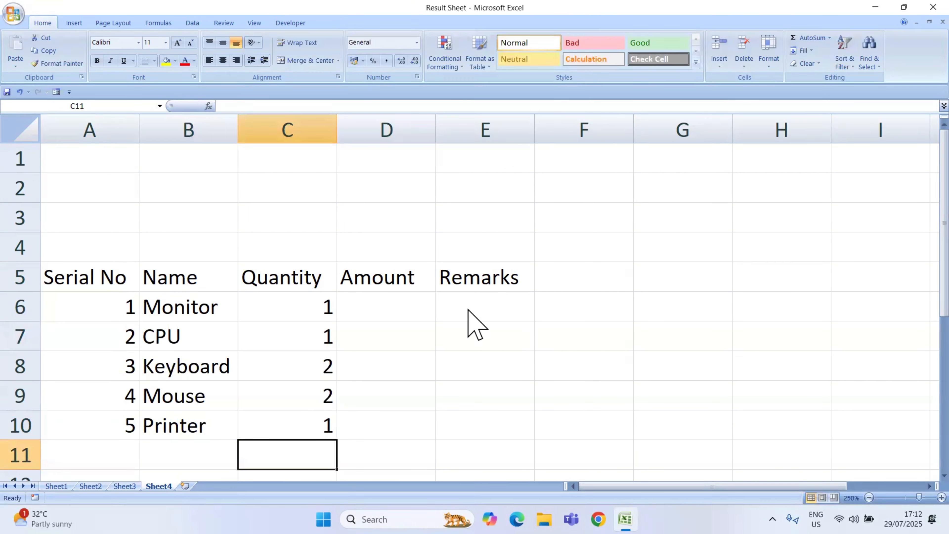
# Step: Fill the Amount column with 7000, 22000, 700, 500 and 17000 in cells D6 to D10
pyautogui.click(396, 311)
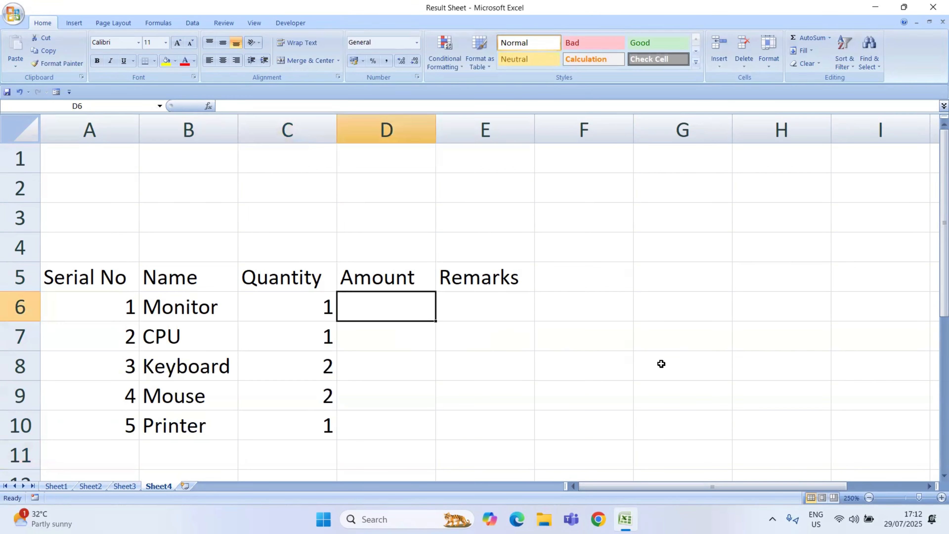
pyautogui.write('7000')
pyautogui.press('Return')
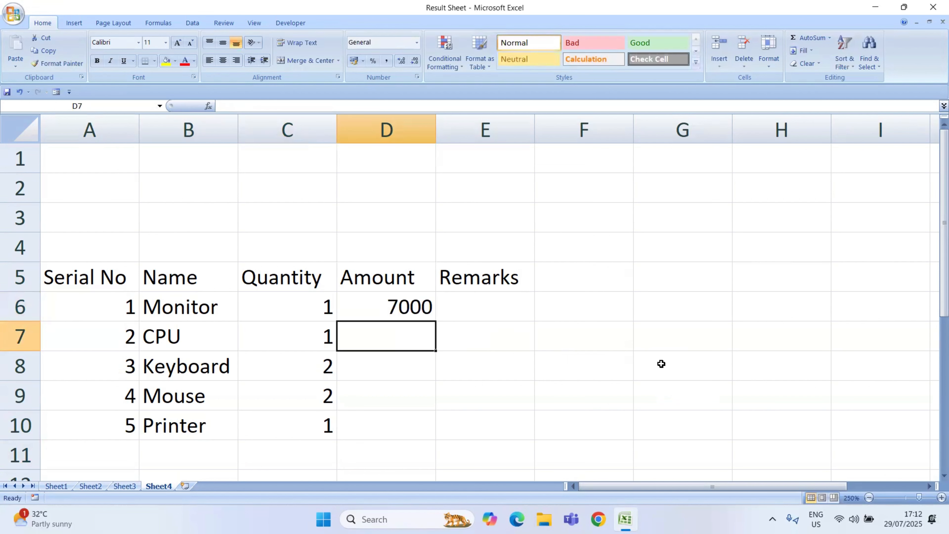
pyautogui.write('22000')
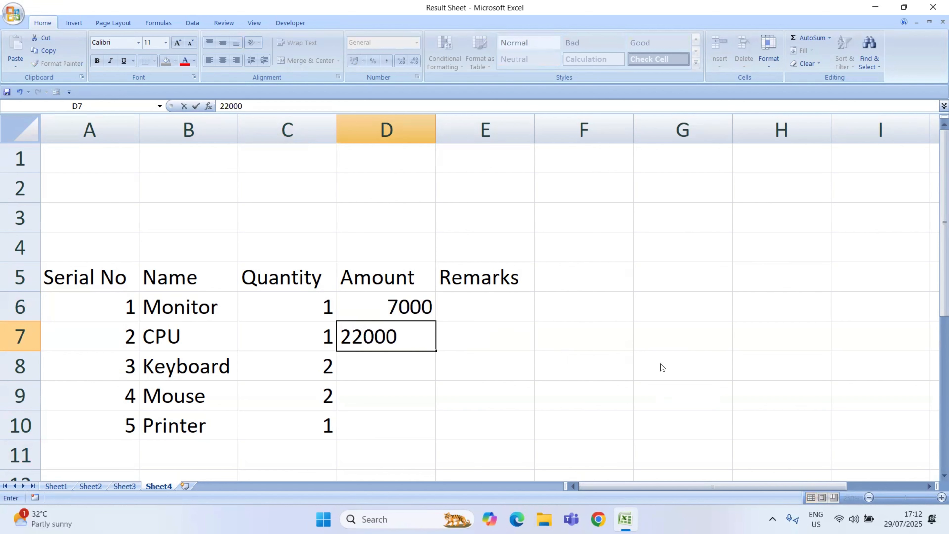
pyautogui.press('Return')
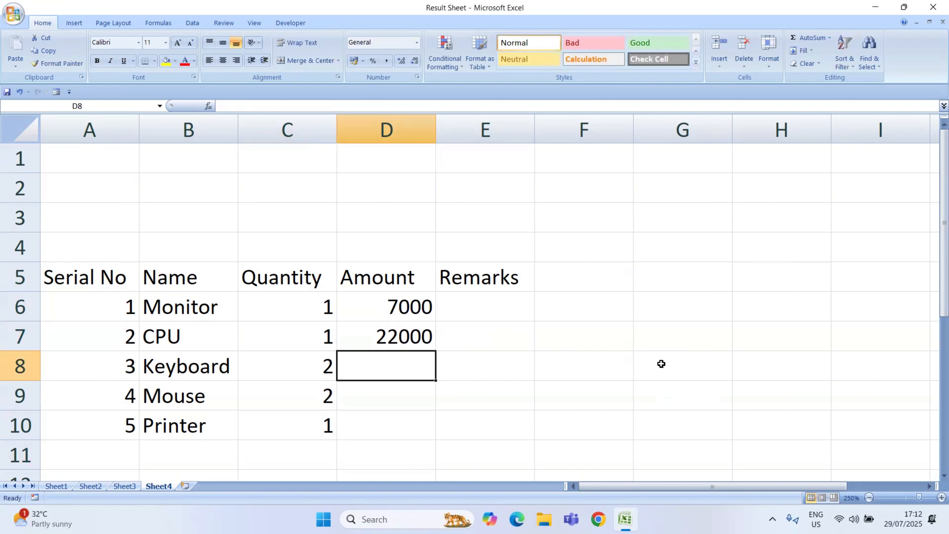
pyautogui.write('700')
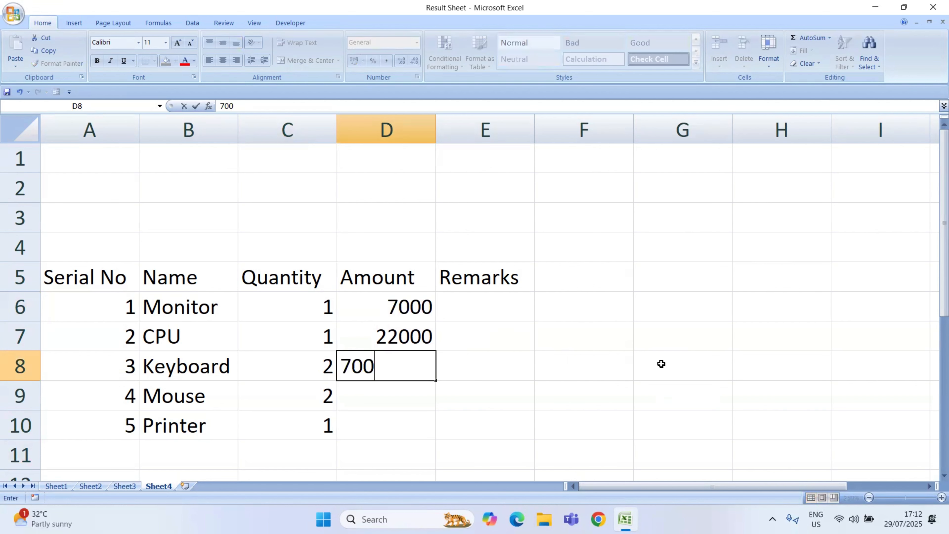
pyautogui.press('Return')
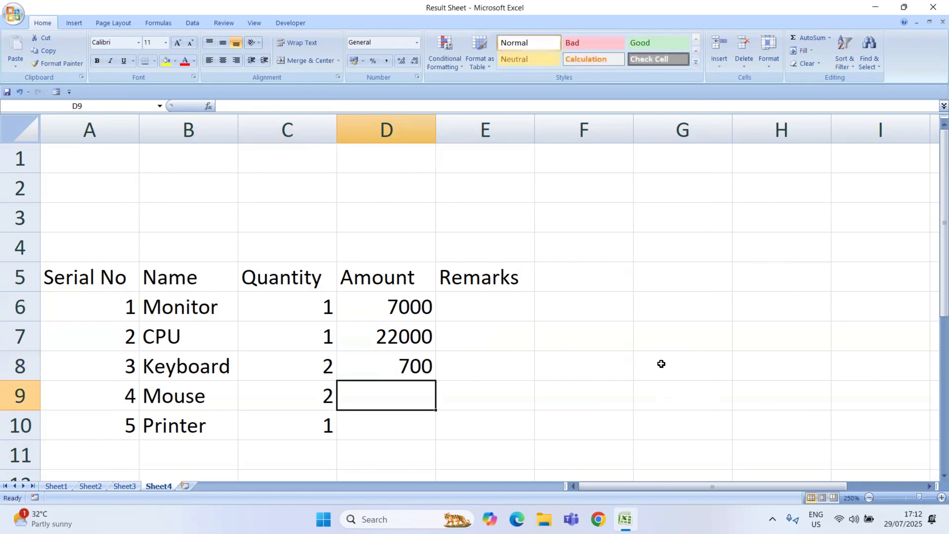
pyautogui.write('500')
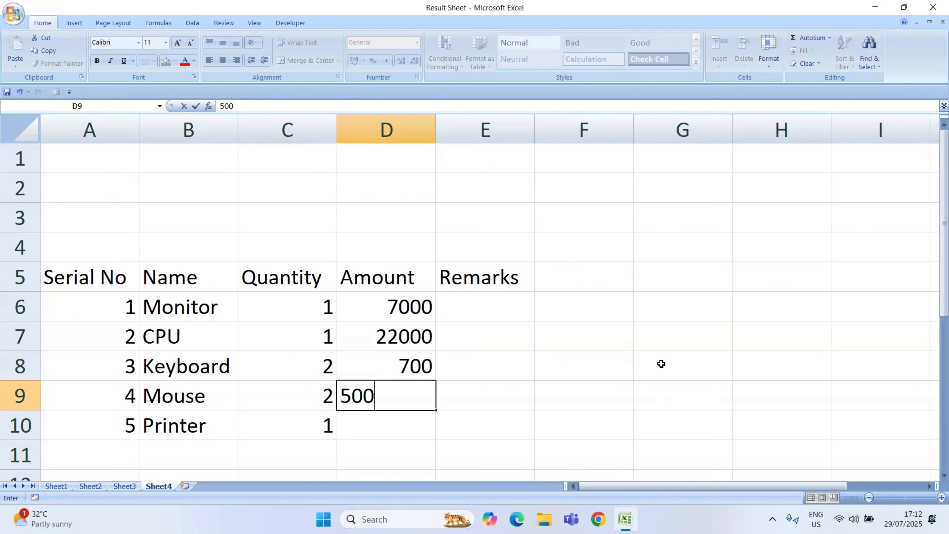
pyautogui.press('Return')
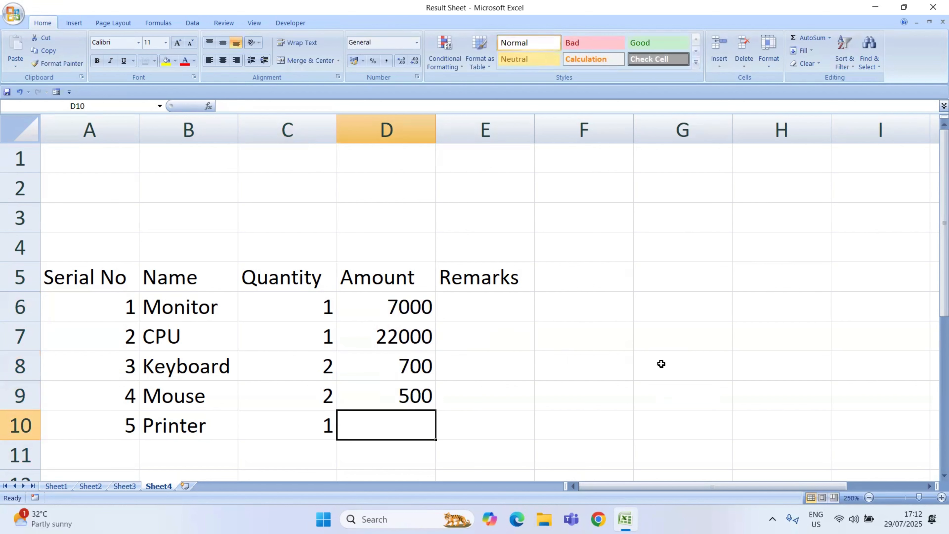
pyautogui.write('17000')
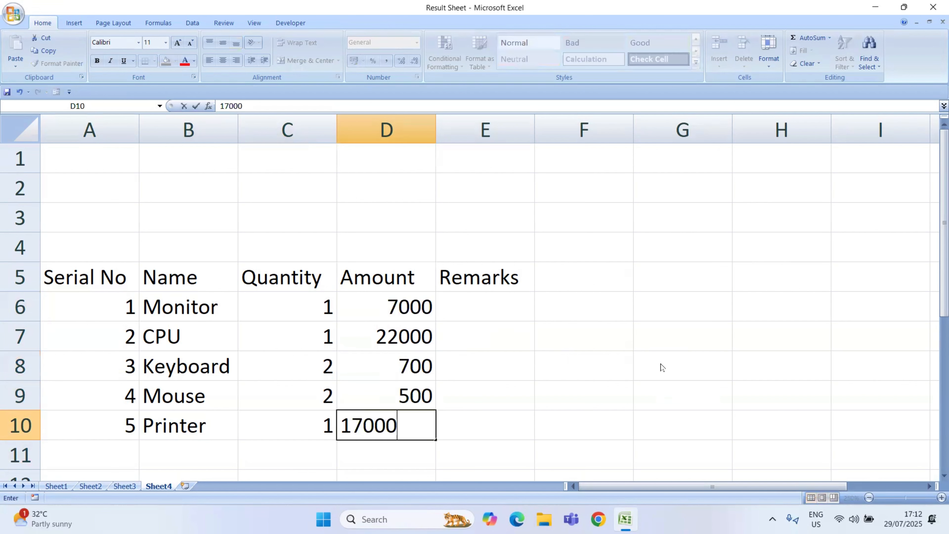
pyautogui.press('Return')
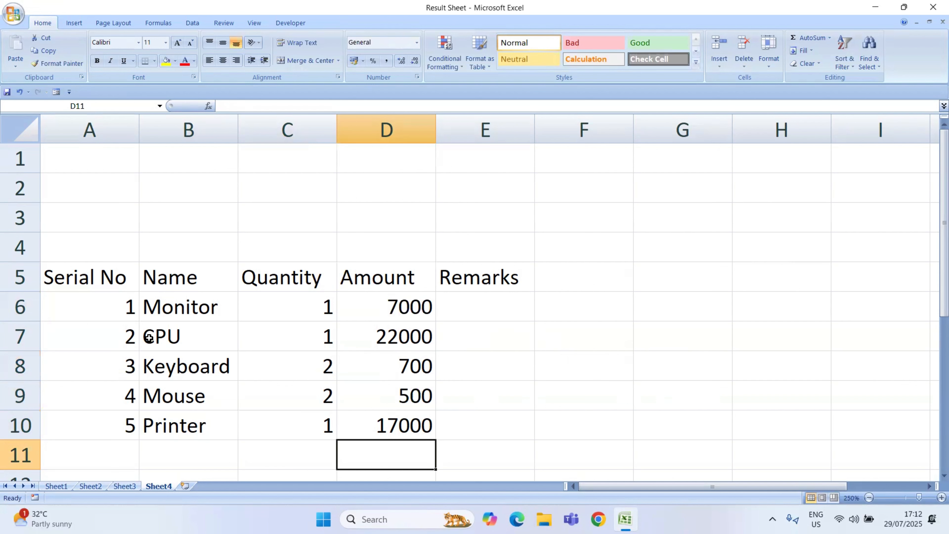
# Step: Apply All Borders to the whole table in A5:E10
pyautogui.click(80, 278)
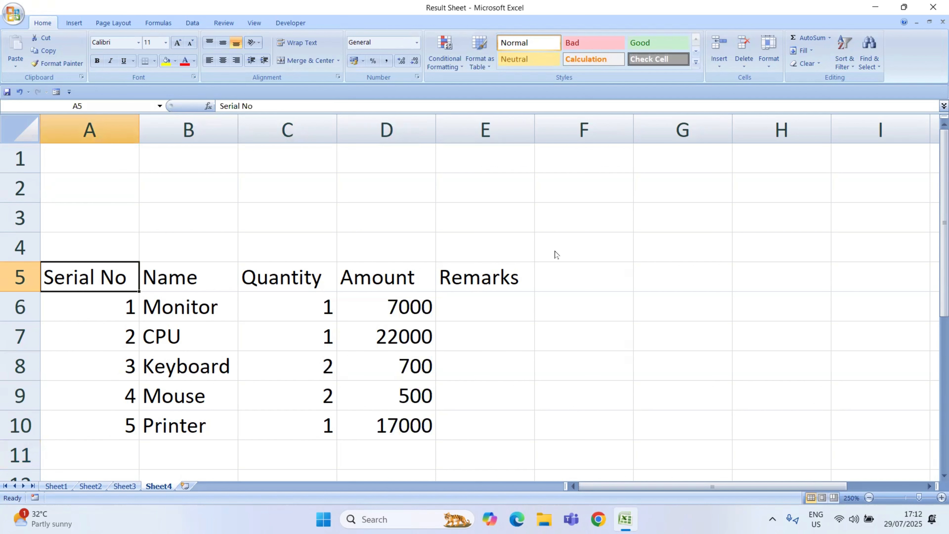
pyautogui.hotkey('shift', 'Right')
pyautogui.hotkey('shift', 'Right')
pyautogui.hotkey('shift', 'Right')
pyautogui.hotkey('shift', 'Right')
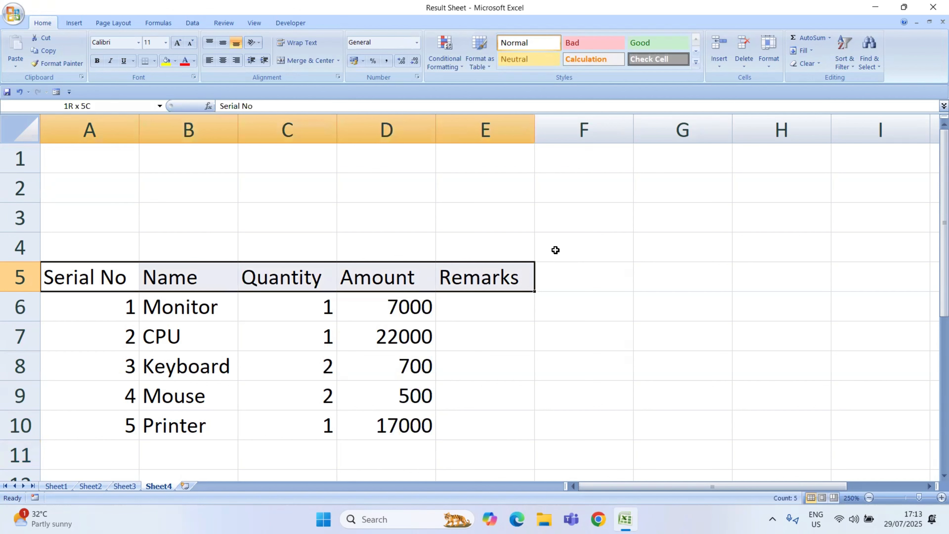
pyautogui.hotkey('shift', 'Down')
pyautogui.hotkey('shift', 'Down')
pyautogui.hotkey('shift', 'Down')
pyautogui.hotkey('shift', 'Down')
pyautogui.hotkey('shift', 'Down')
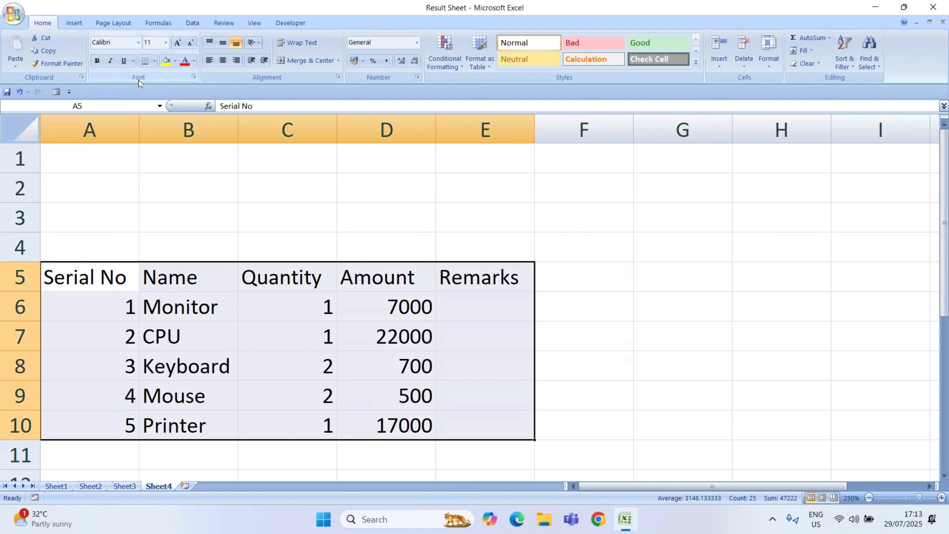
pyautogui.press('super+plus')
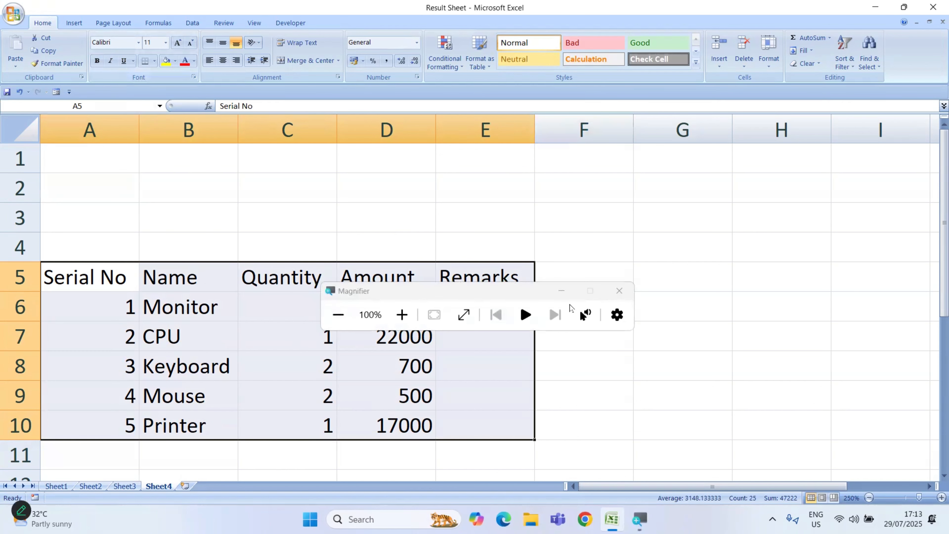
pyautogui.click(561, 291)
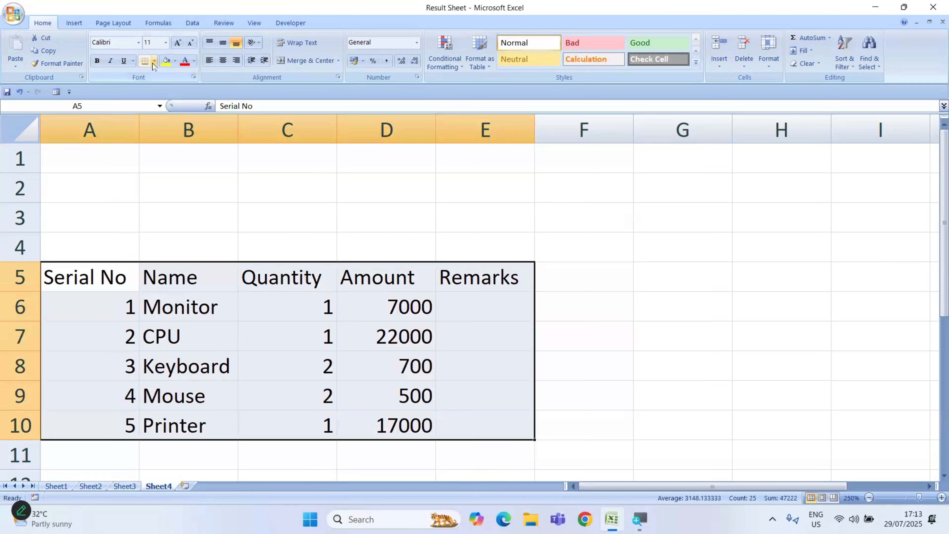
pyautogui.click(163, 46)
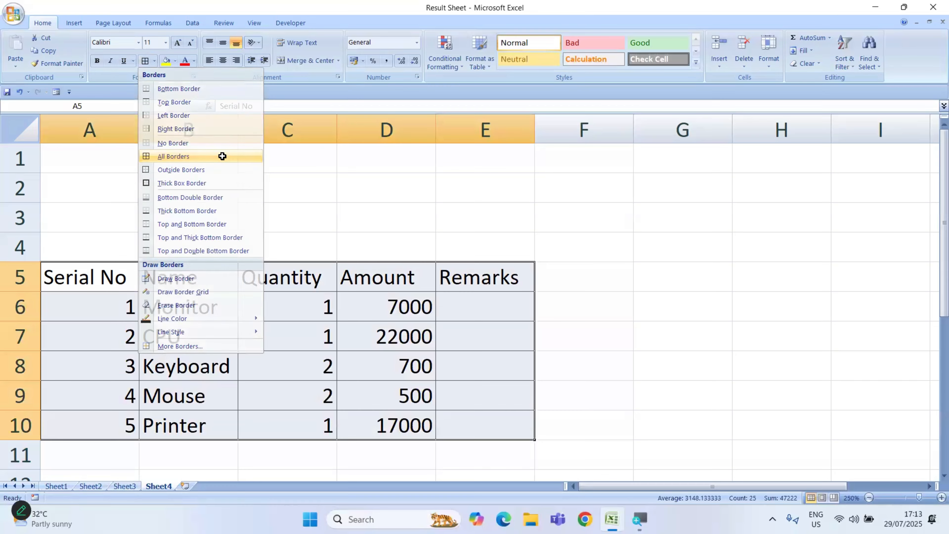
pyautogui.click(224, 161)
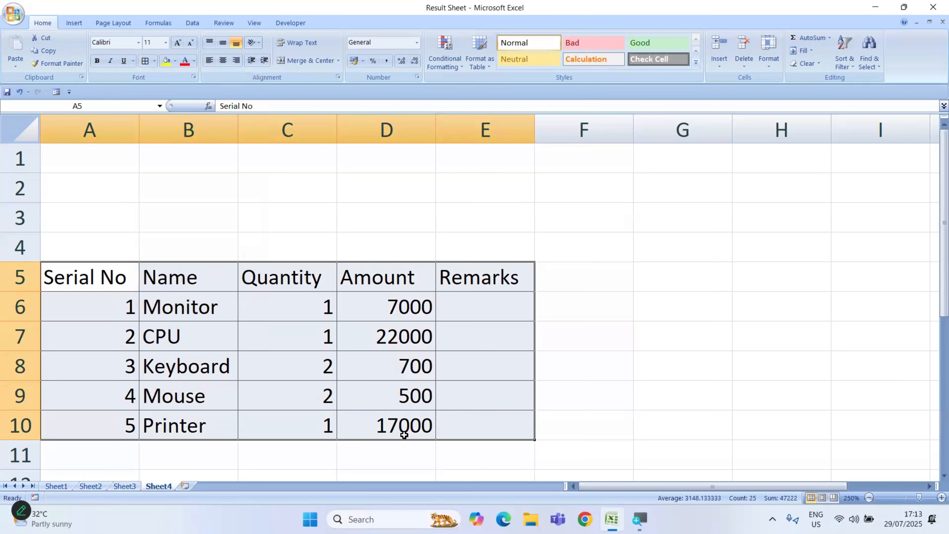
pyautogui.click(132, 377)
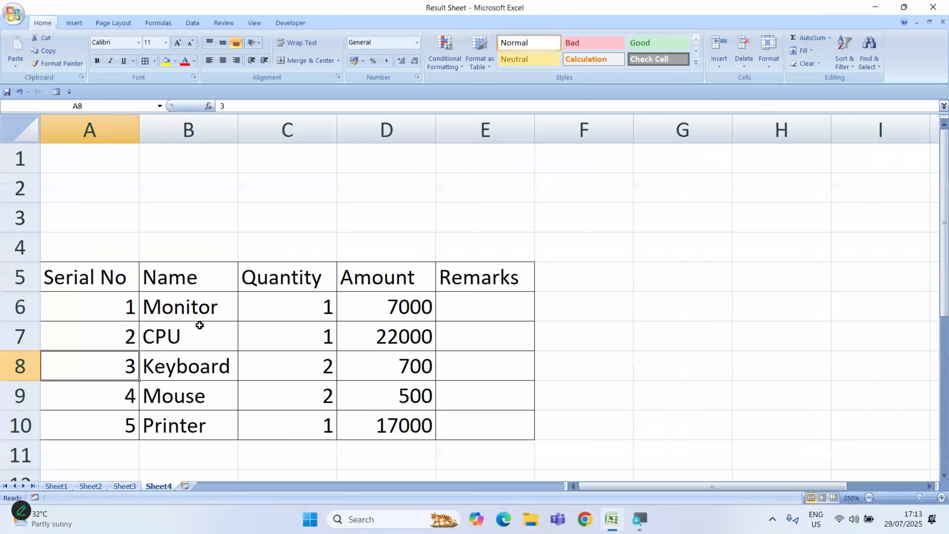
# Step: Center the text horizontally in all table cells from A5 to E10
pyautogui.click(77, 274)
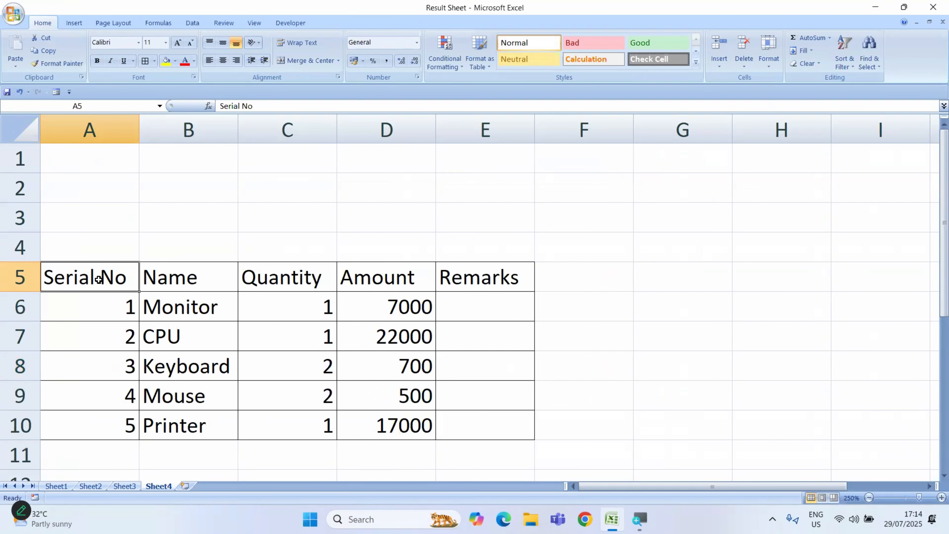
pyautogui.moveTo(97, 280); pyautogui.dragTo(498, 279)
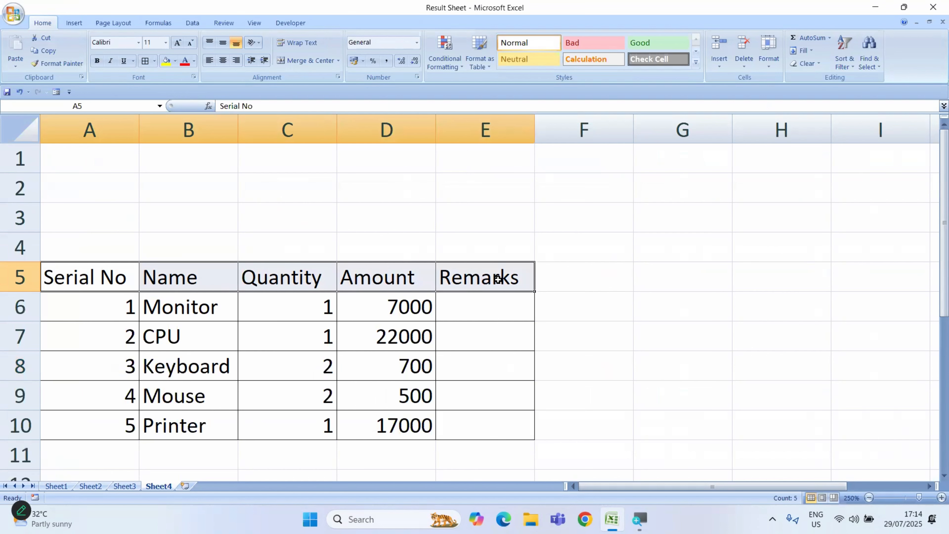
pyautogui.hotkey('shift', 'Down')
pyautogui.hotkey('shift', 'Down')
pyautogui.hotkey('shift', 'Down')
pyautogui.hotkey('shift', 'Down')
pyautogui.hotkey('shift', 'Down')
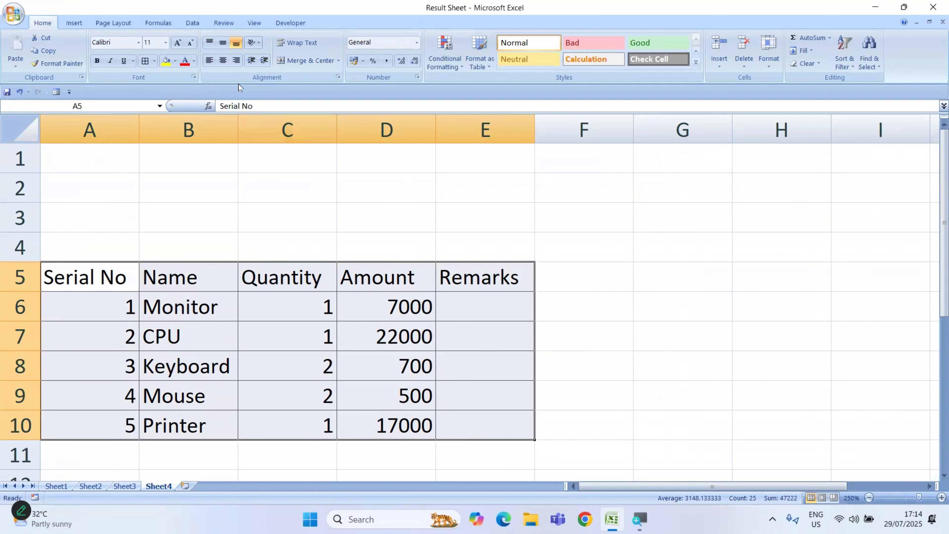
pyautogui.click(223, 61)
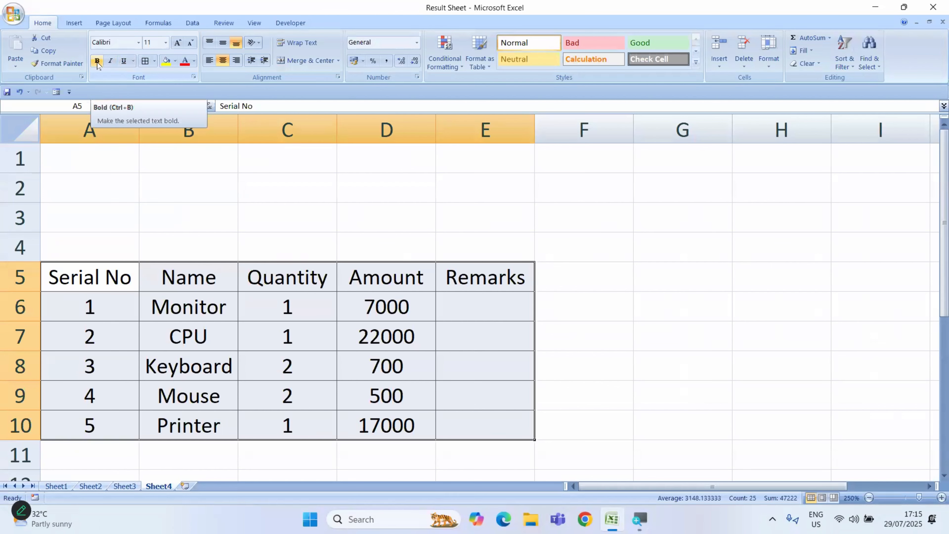
# Step: Apply bold, italic and underline formatting to the table text in A5:E10
pyautogui.click(97, 61)
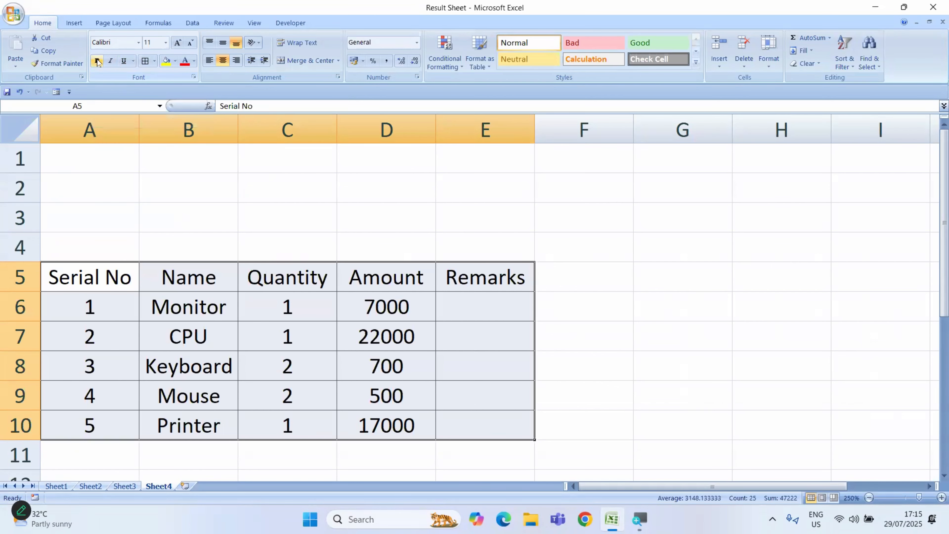
pyautogui.click(97, 61)
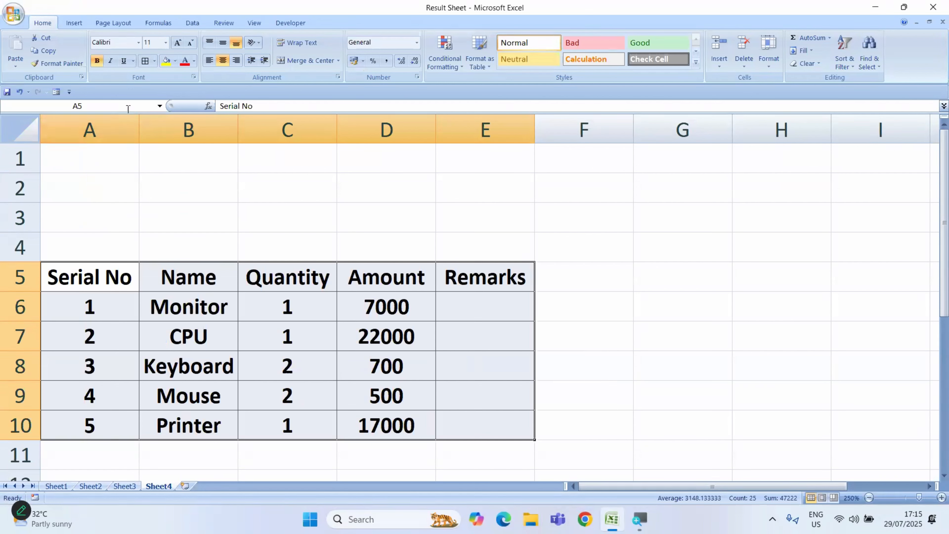
pyautogui.click(110, 61)
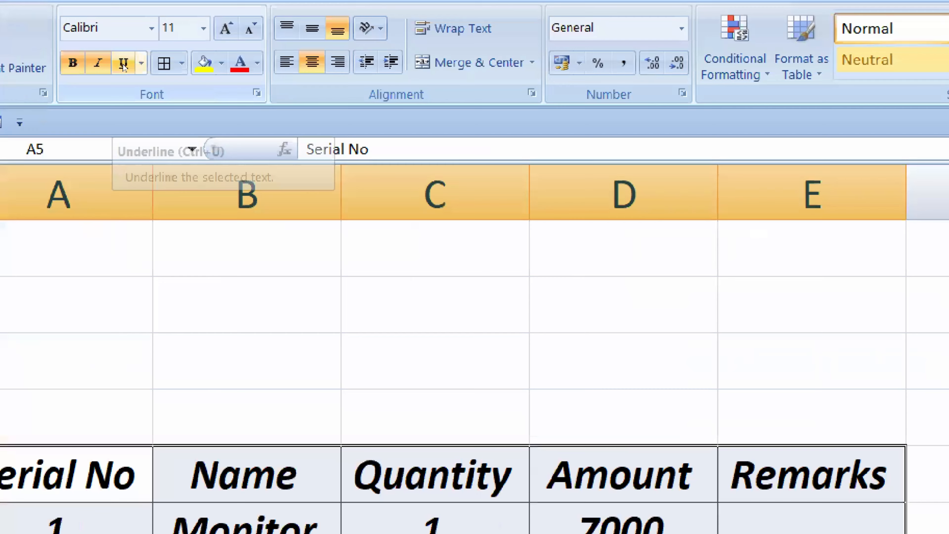
pyautogui.click(123, 64)
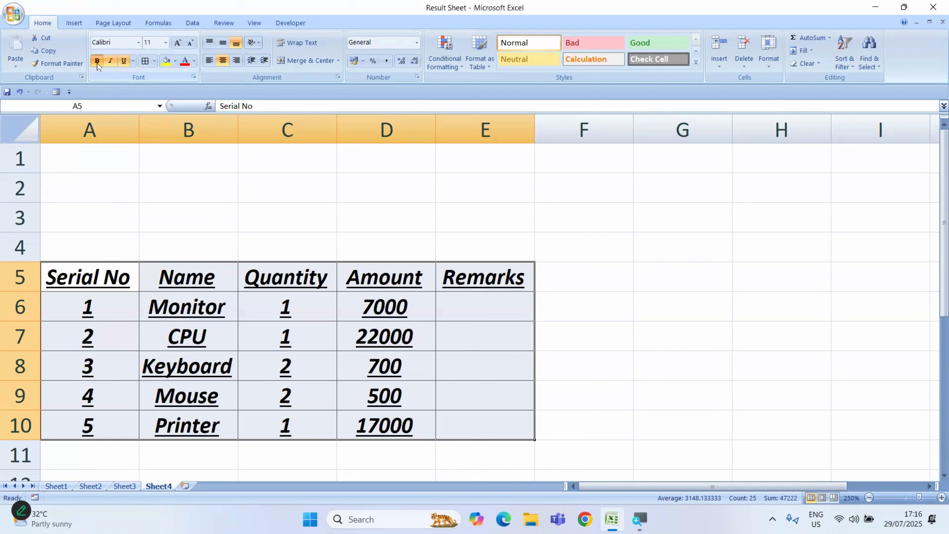
# Step: Remove the bold, italic and underline formatting from the table text in A5:E10
pyautogui.click(98, 61)
pyautogui.click(109, 62)
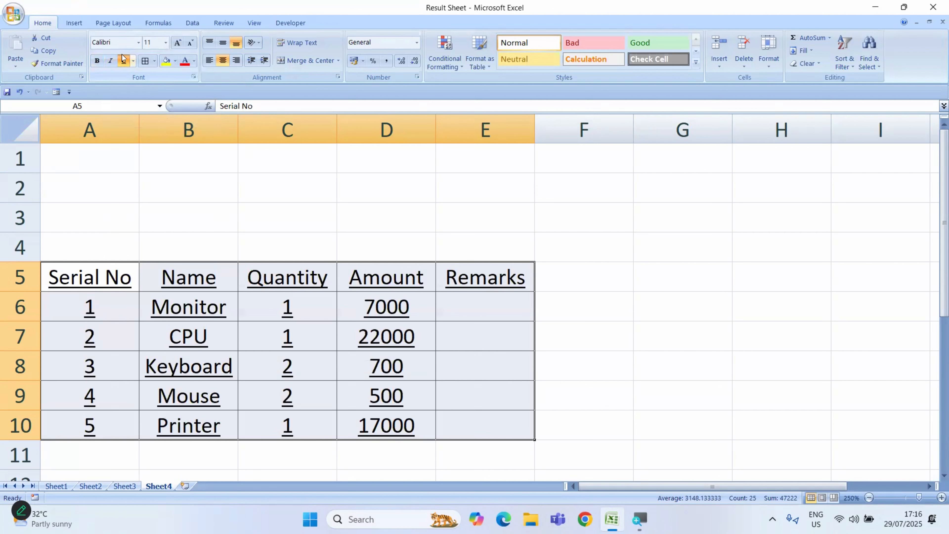
pyautogui.click(123, 63)
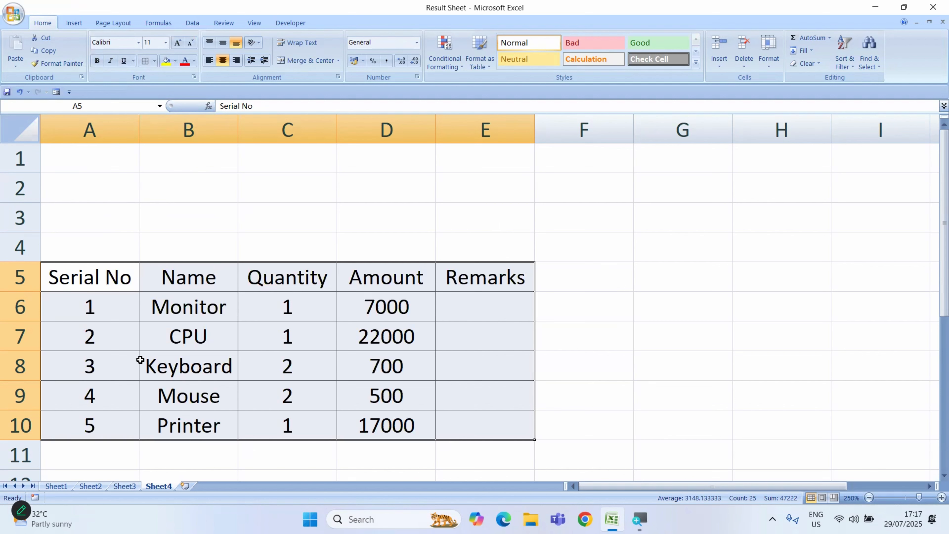
pyautogui.click(635, 343)
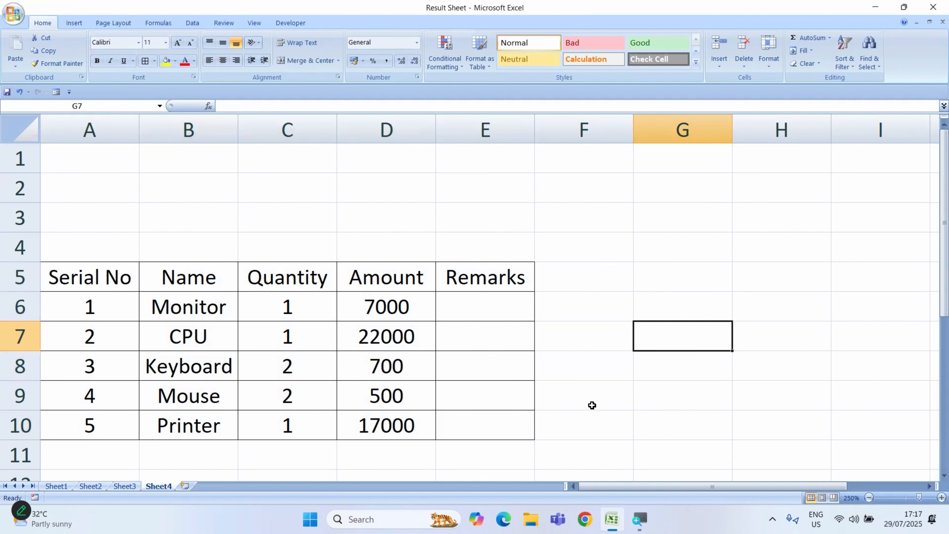
pyautogui.scroll(-1, 592, 405)
pyautogui.scroll(1, 592, 405)
# Step: Select the whole table in A5:E10 and make its text bold, italic and underlined
pyautogui.click(54, 276)
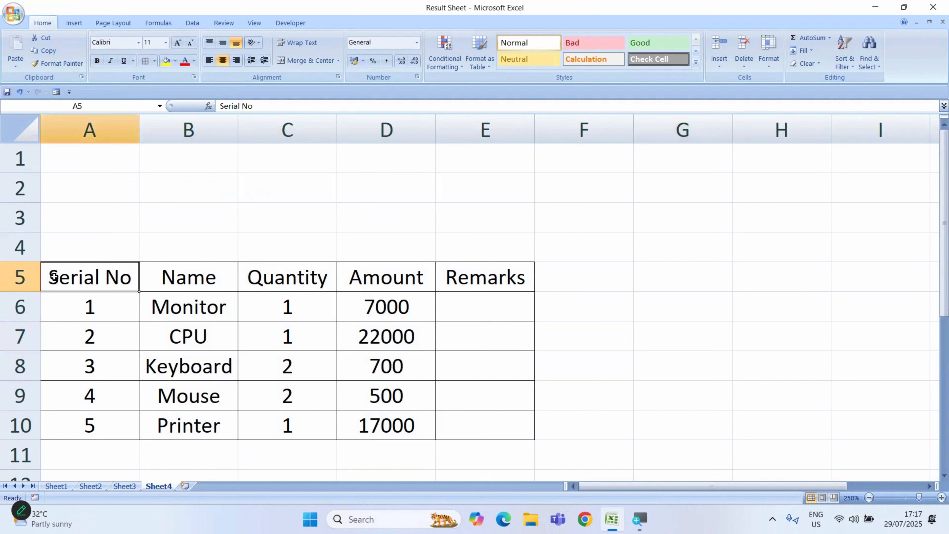
pyautogui.moveTo(55, 276); pyautogui.dragTo(523, 431)
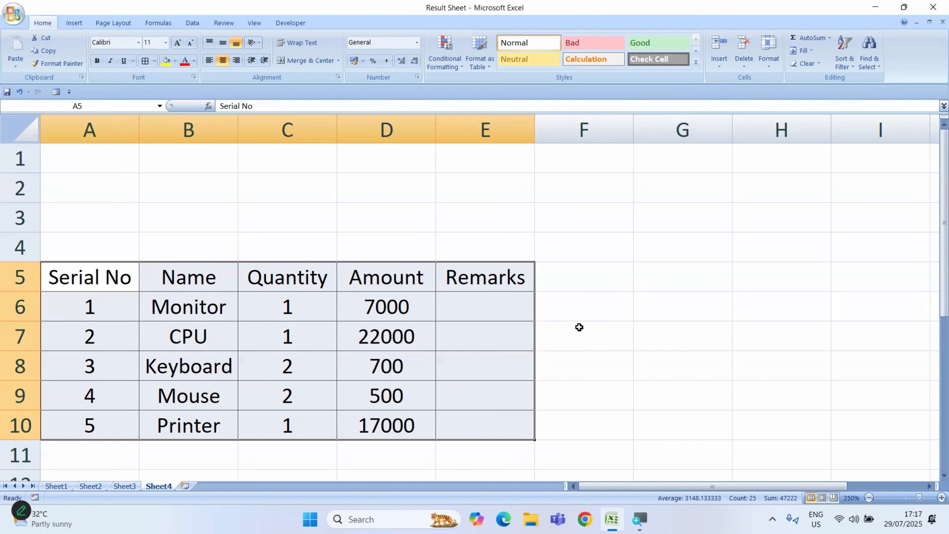
pyautogui.hotkey('ctrl', 'b')
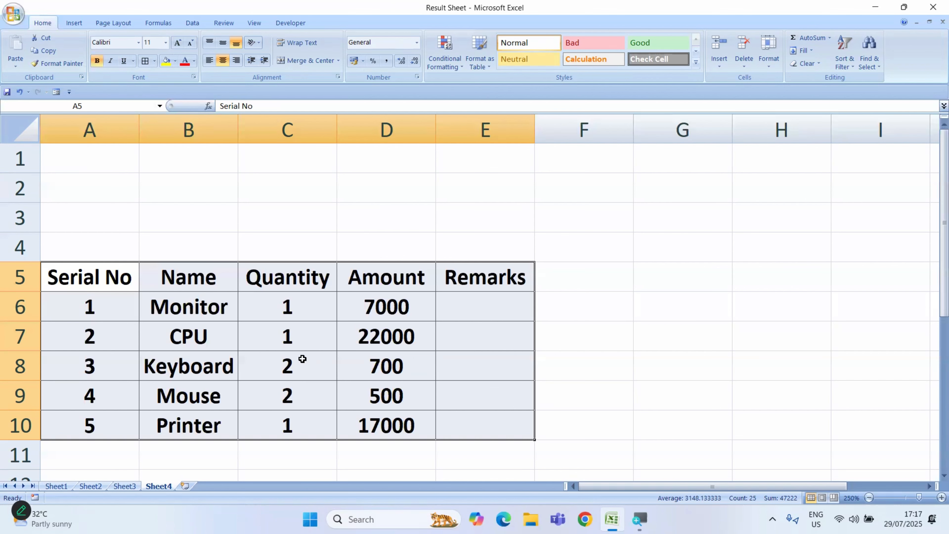
pyautogui.hotkey('ctrl', 'i')
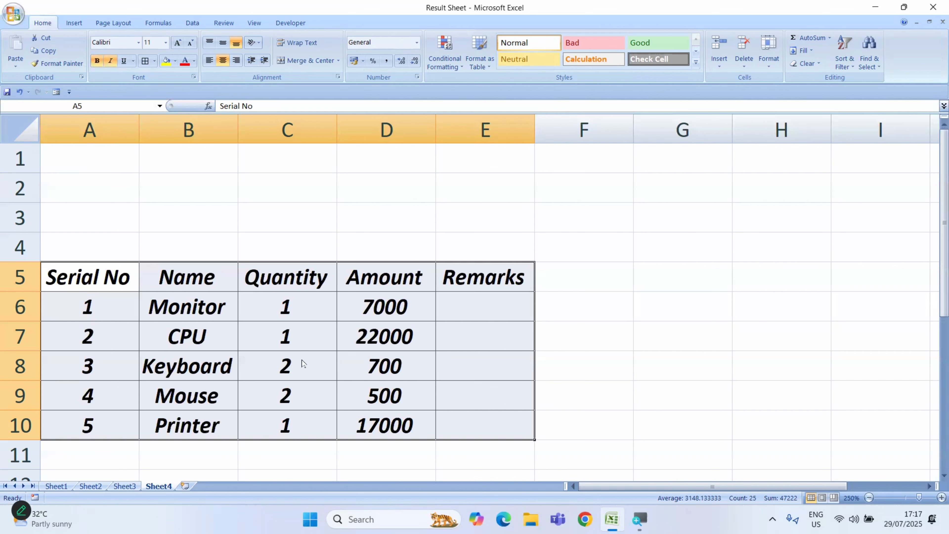
pyautogui.hotkey('ctrl', 'u')
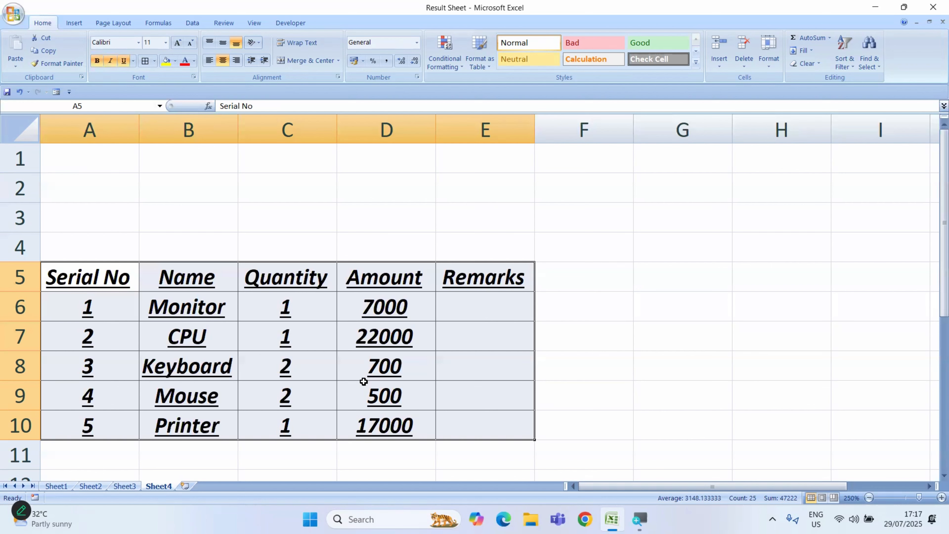
# Step: Clear the bold, italic and underline styles from the selected table text in A5:E10
pyautogui.hotkey('ctrl', 'b')
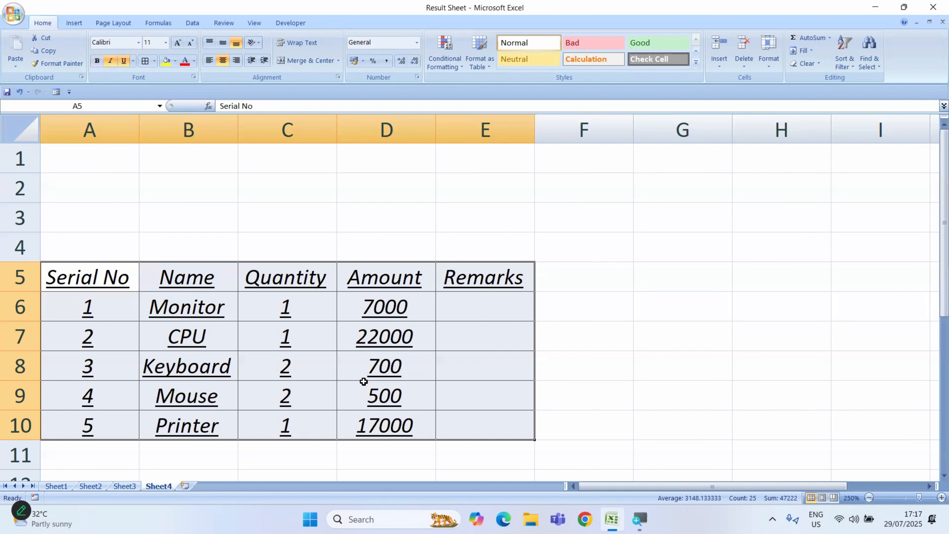
pyautogui.hotkey('ctrl', 'i')
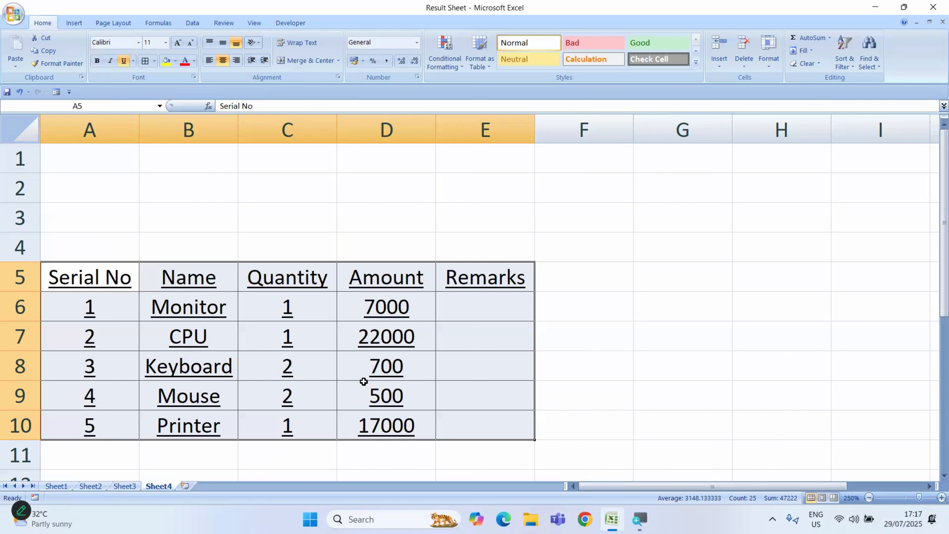
pyautogui.hotkey('ctrl', 'u')
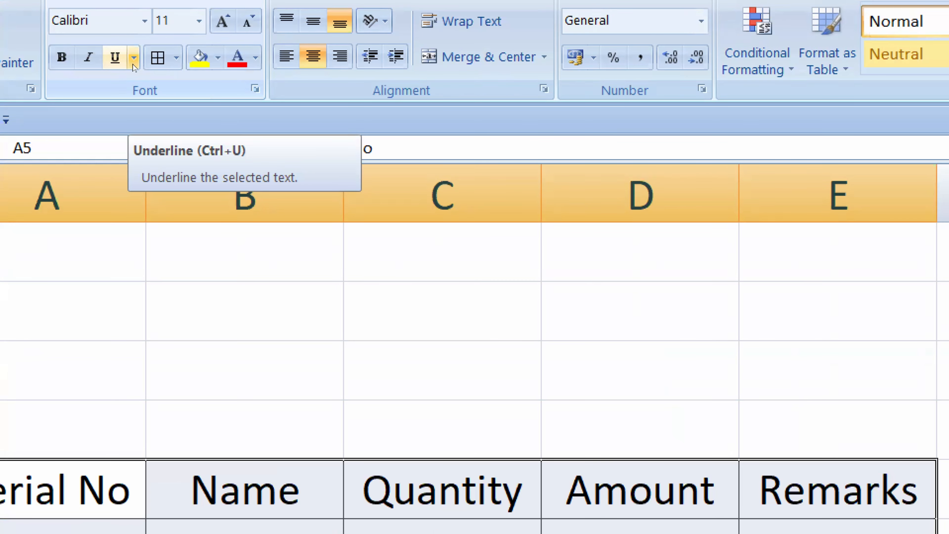
# Step: Apply a single underline to the table text in A5:E10, then remove that underline
pyautogui.click(133, 64)
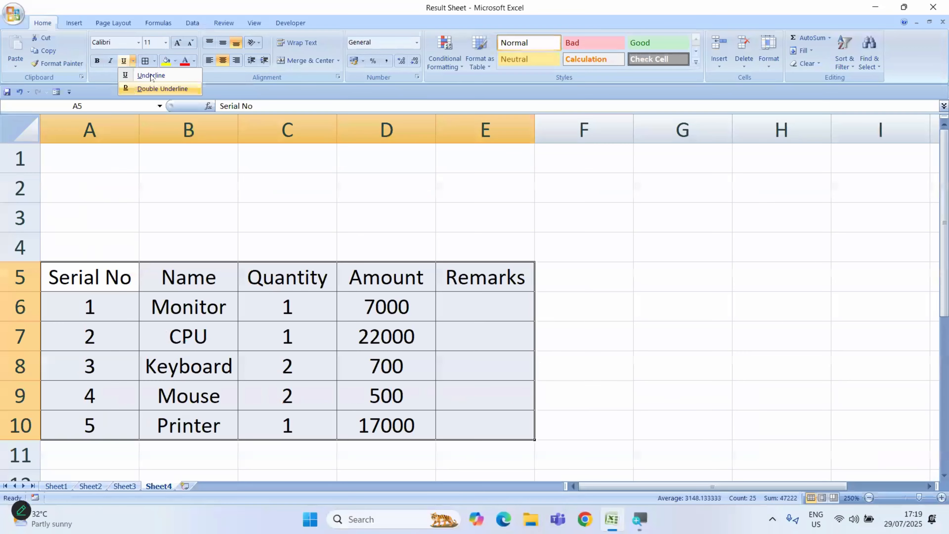
pyautogui.click(119, 76)
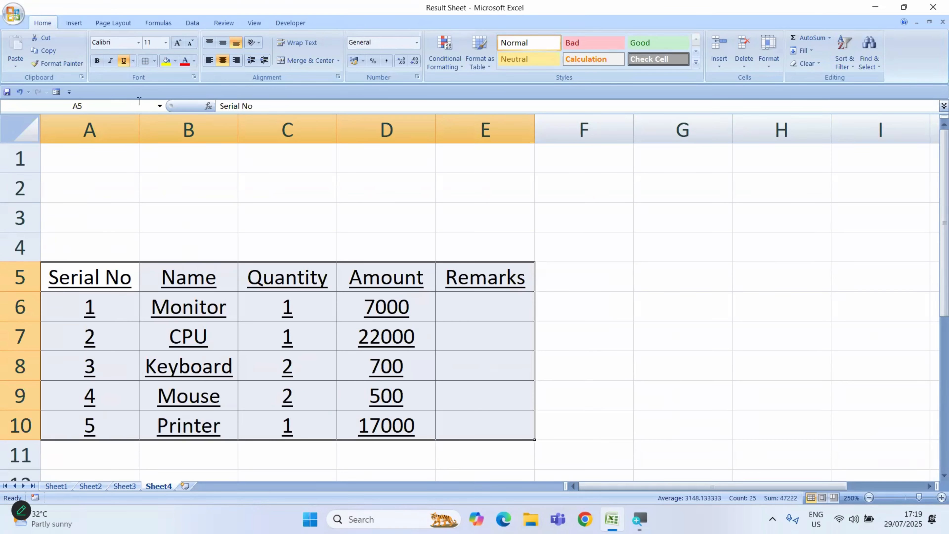
pyautogui.click(133, 61)
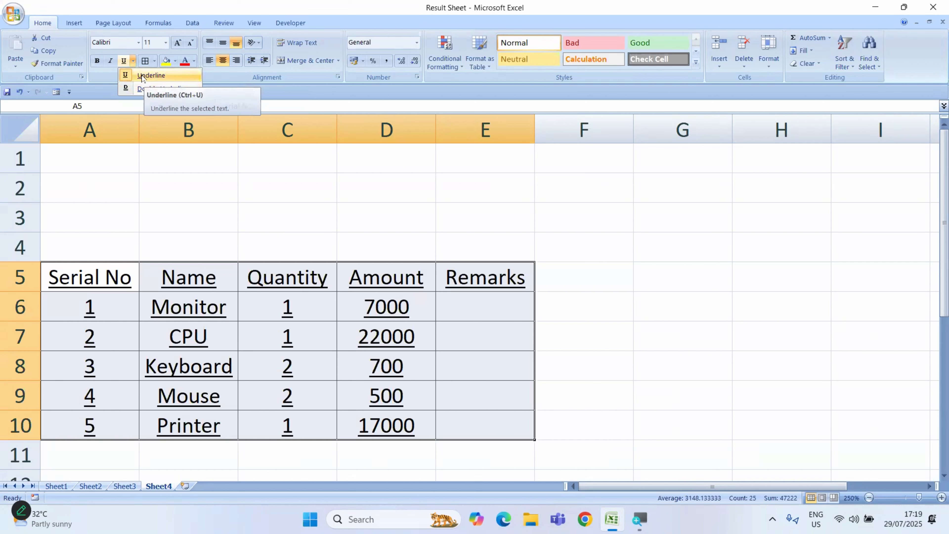
pyautogui.click(161, 76)
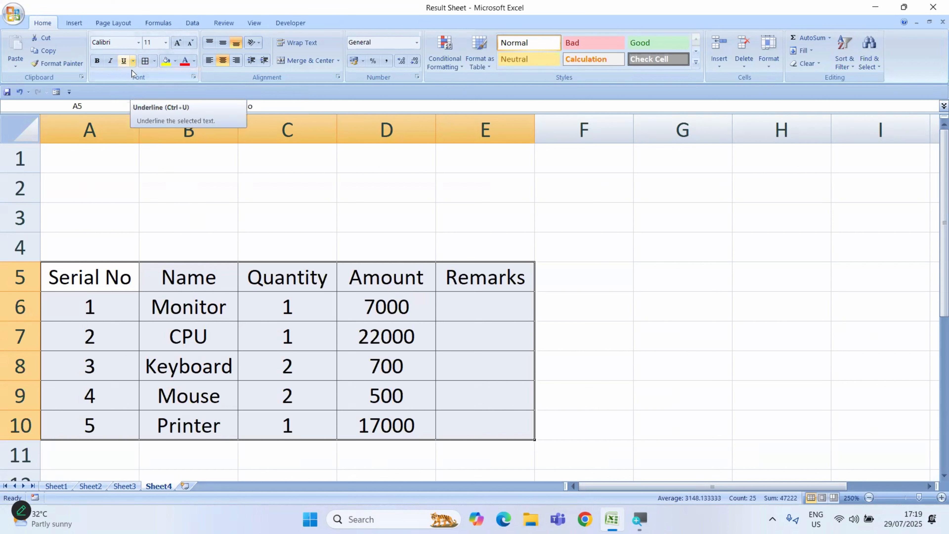
# Step: Apply a double underline to the table text in A5:E10, remove it and deselect the table
pyautogui.click(133, 61)
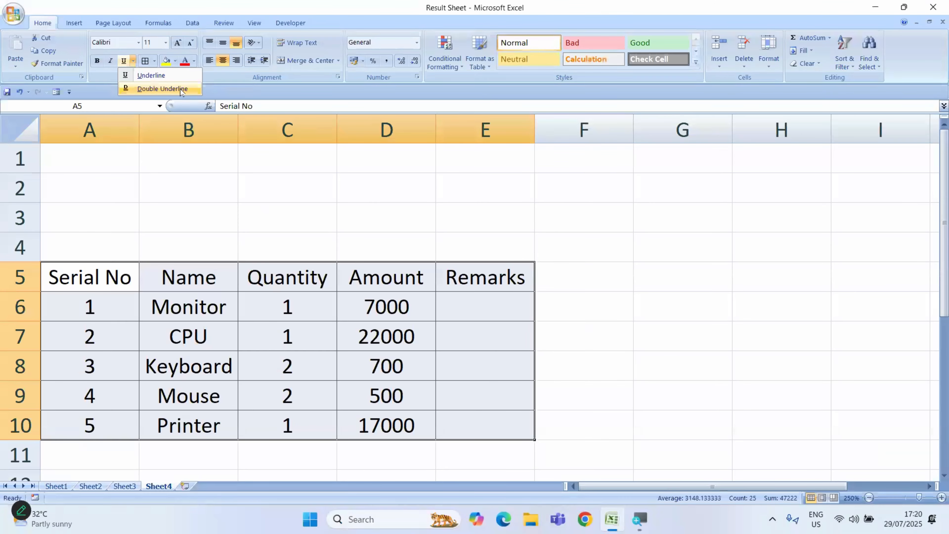
pyautogui.click(183, 90)
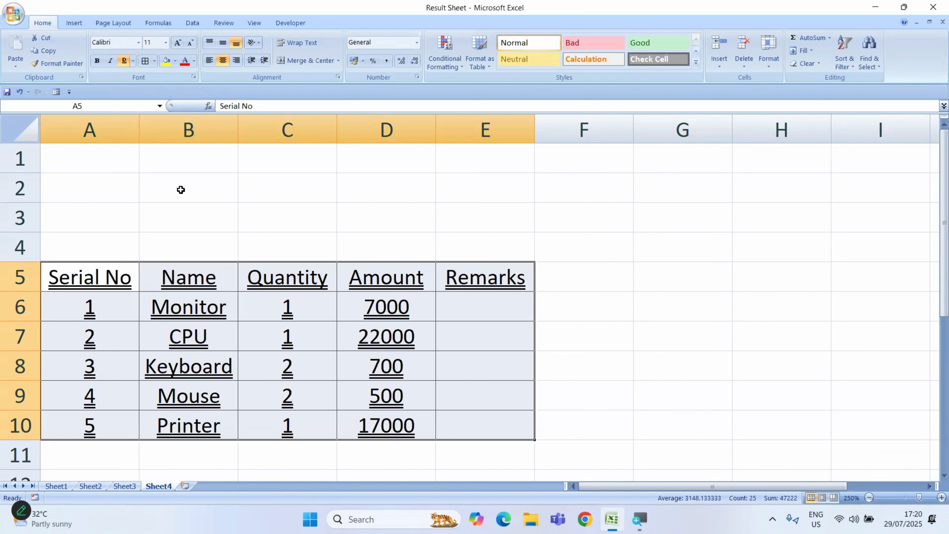
pyautogui.click(133, 61)
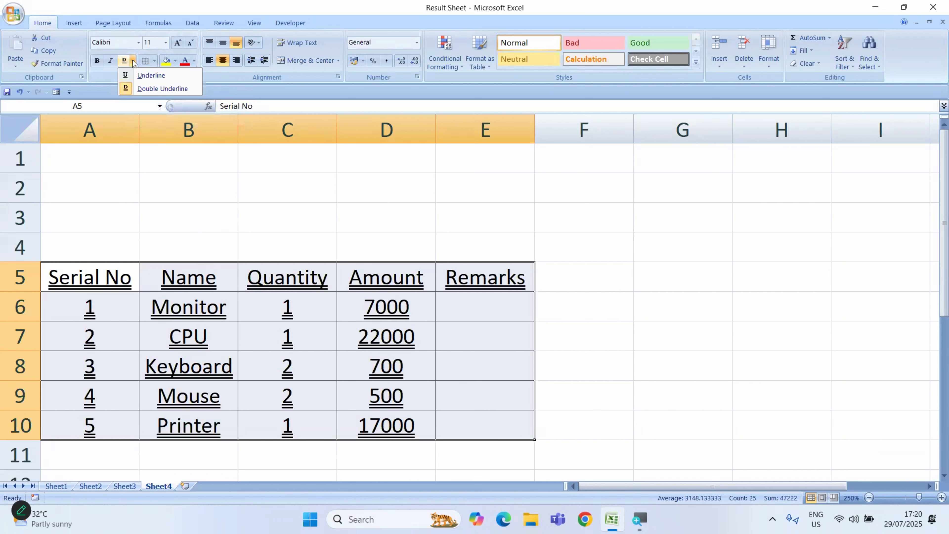
pyautogui.click(177, 89)
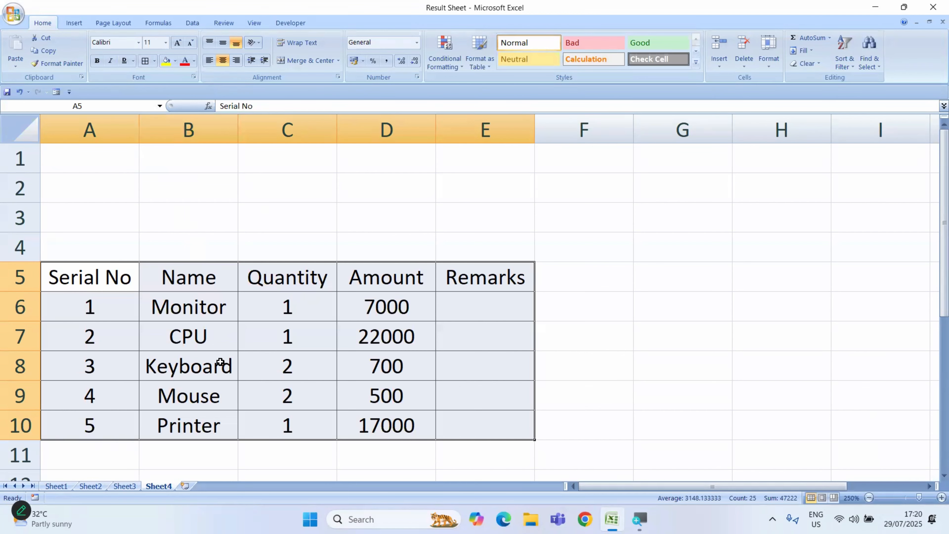
pyautogui.click(114, 316)
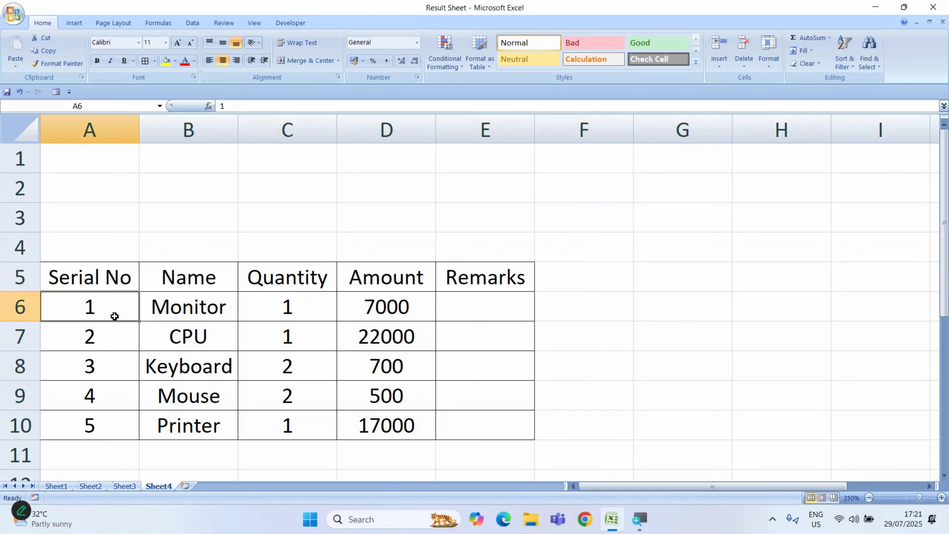